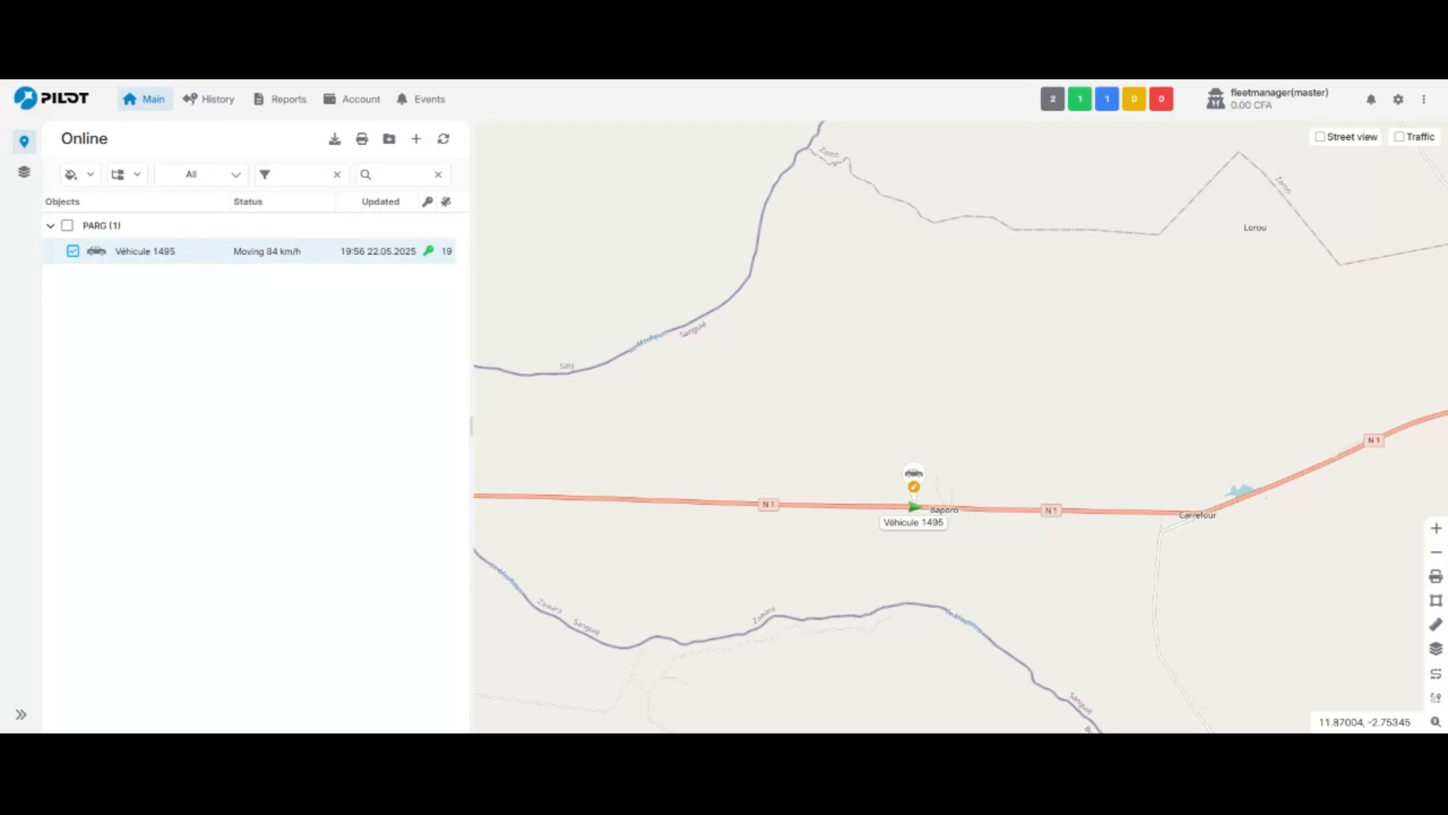
- Start a new sensor for Véhicule 1495 and set its function to Fuel sensor
right_click(146, 261)
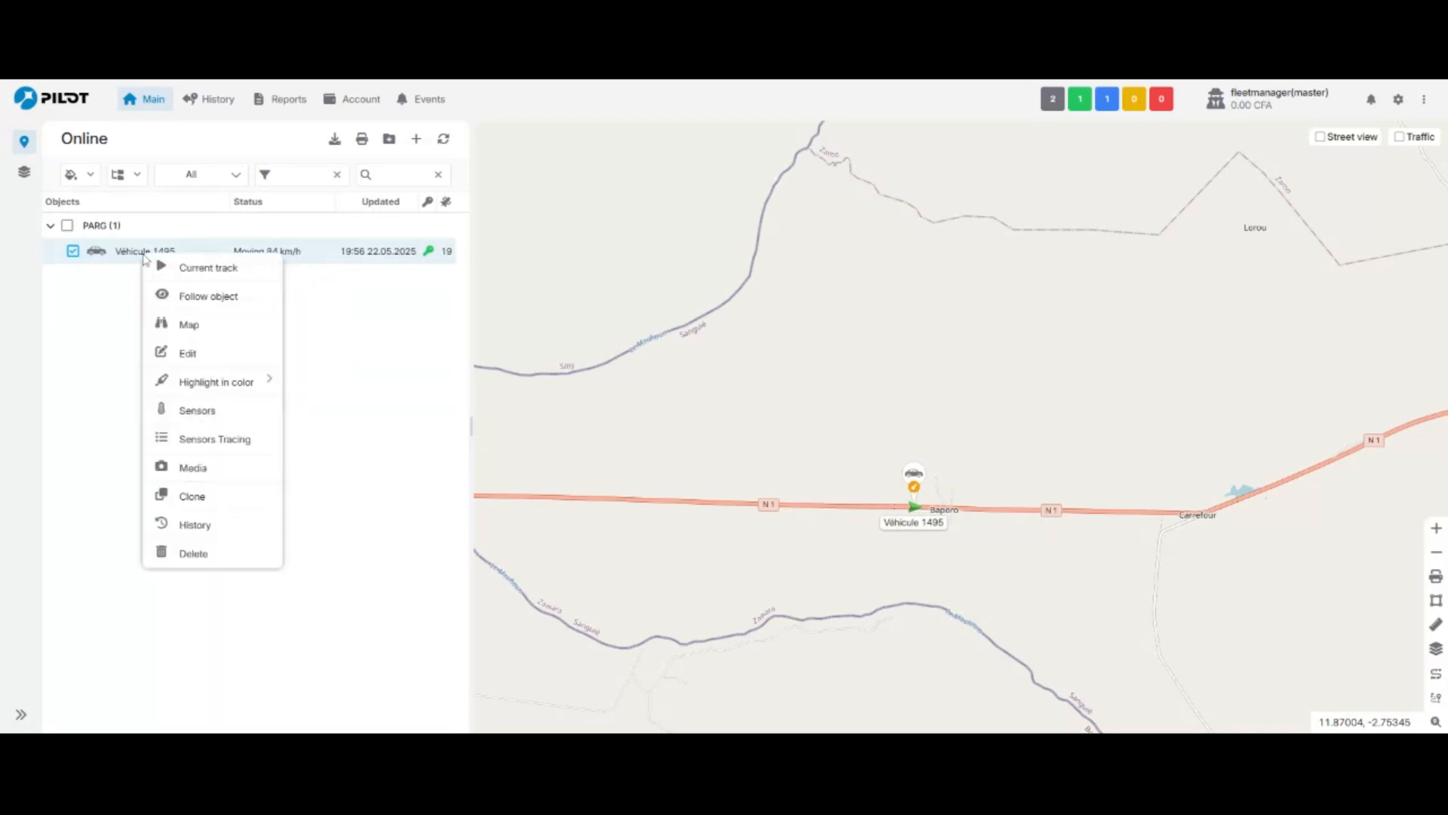
left_click(197, 410)
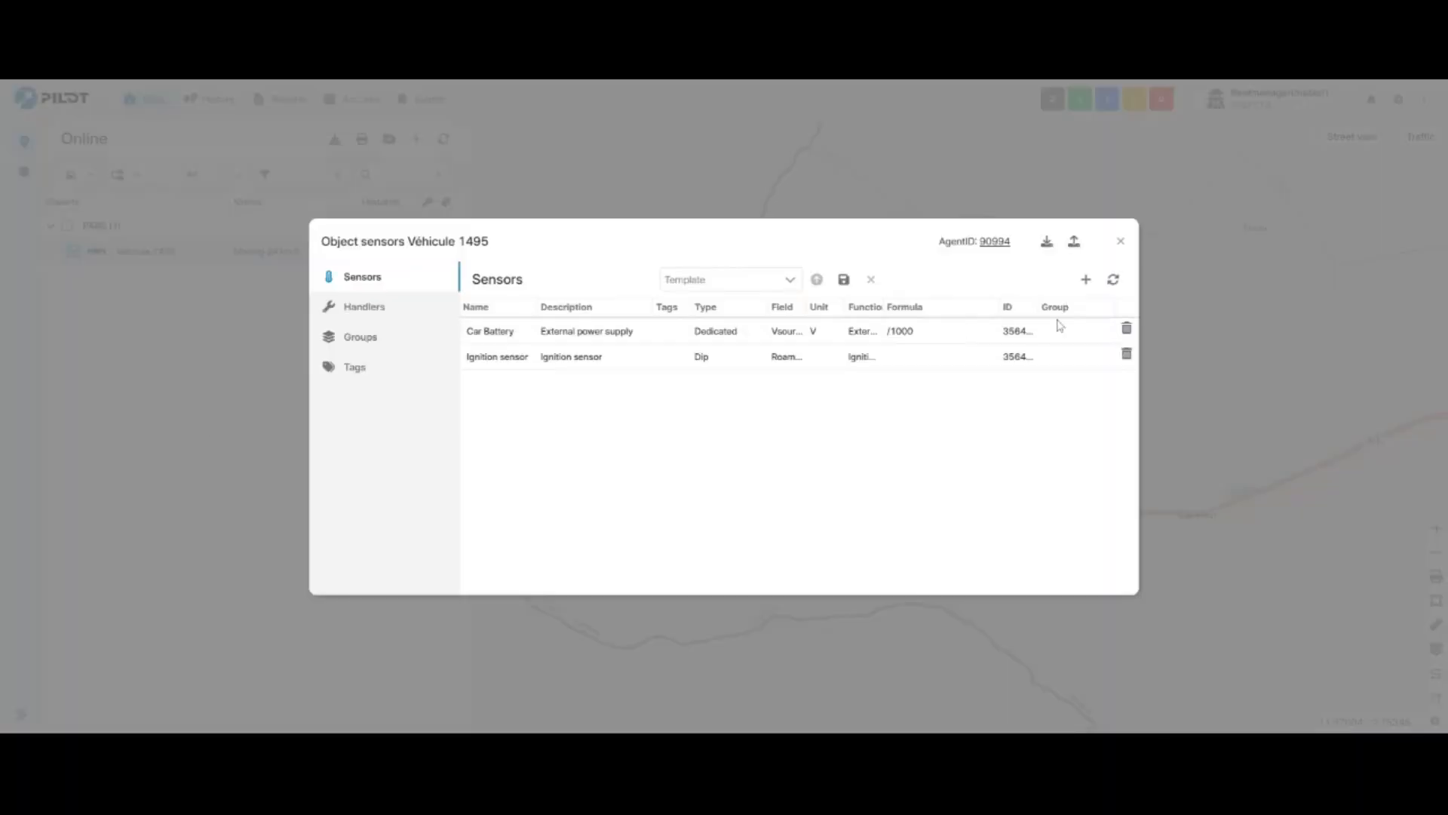
left_click(1086, 279)
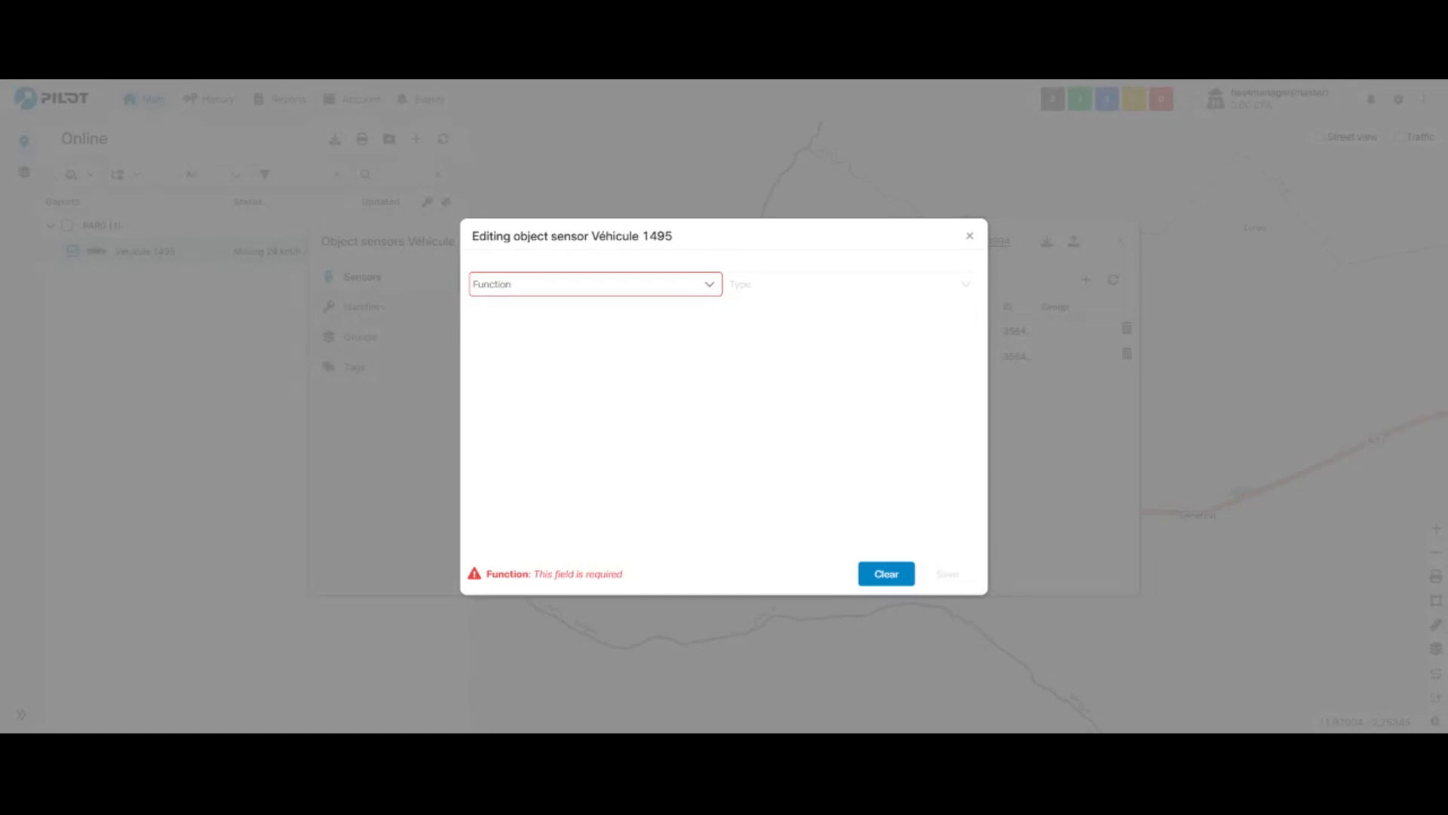
left_click(709, 283)
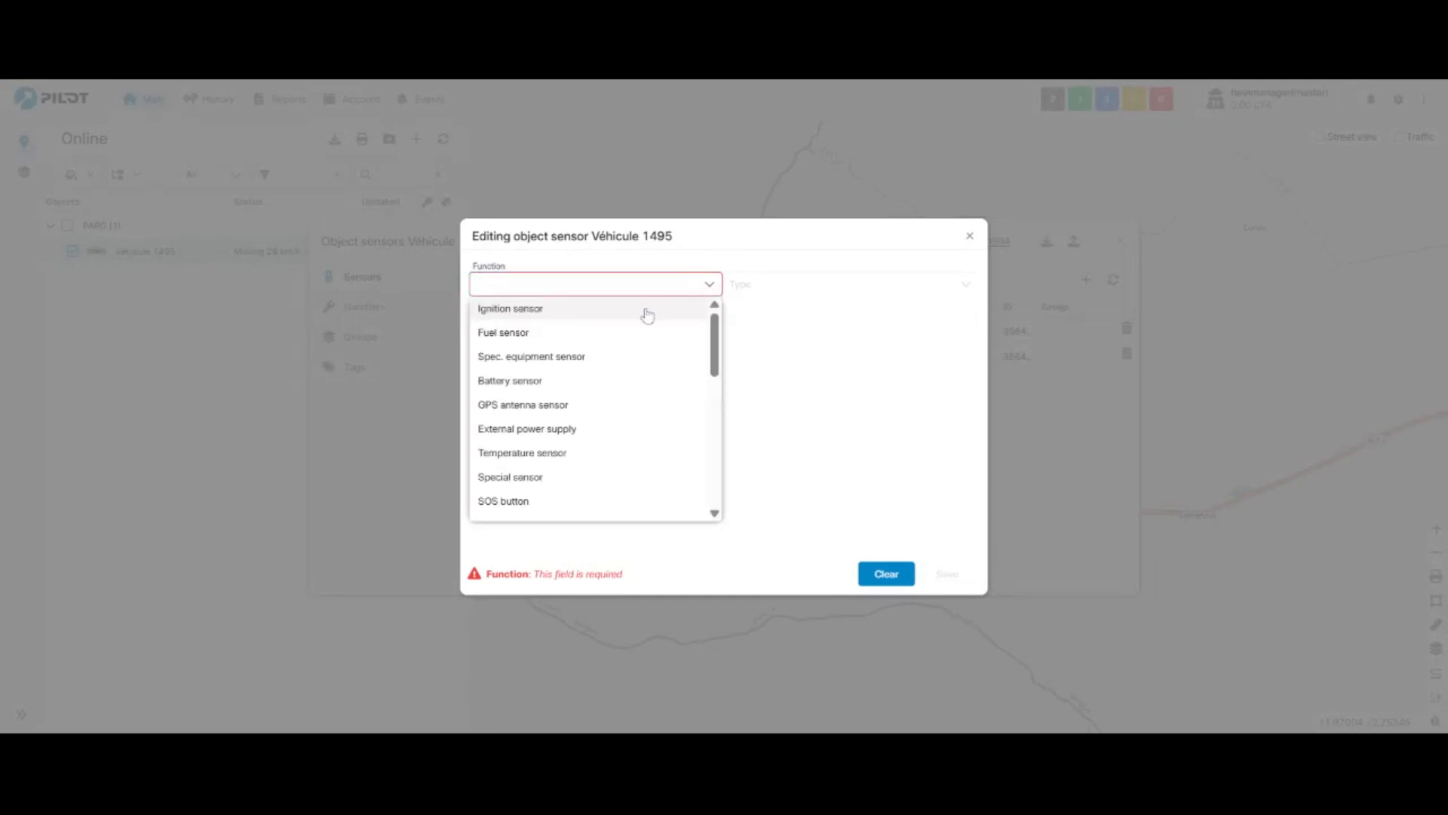
left_click(610, 334)
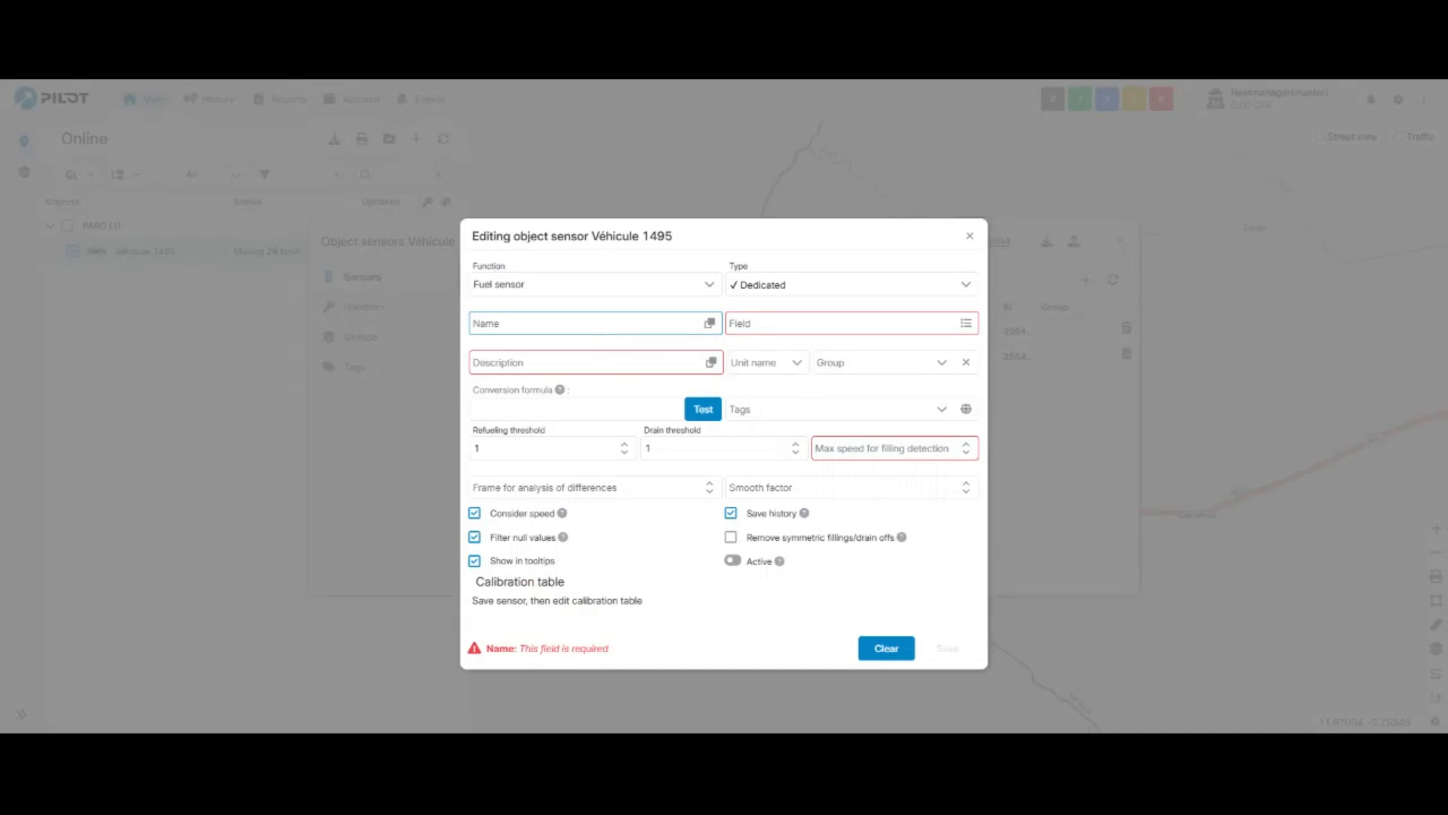
- Fill the sensor's name and description with the suggested text "Fuel sensor" and choose FuelLiters as its data field
left_click(709, 323)
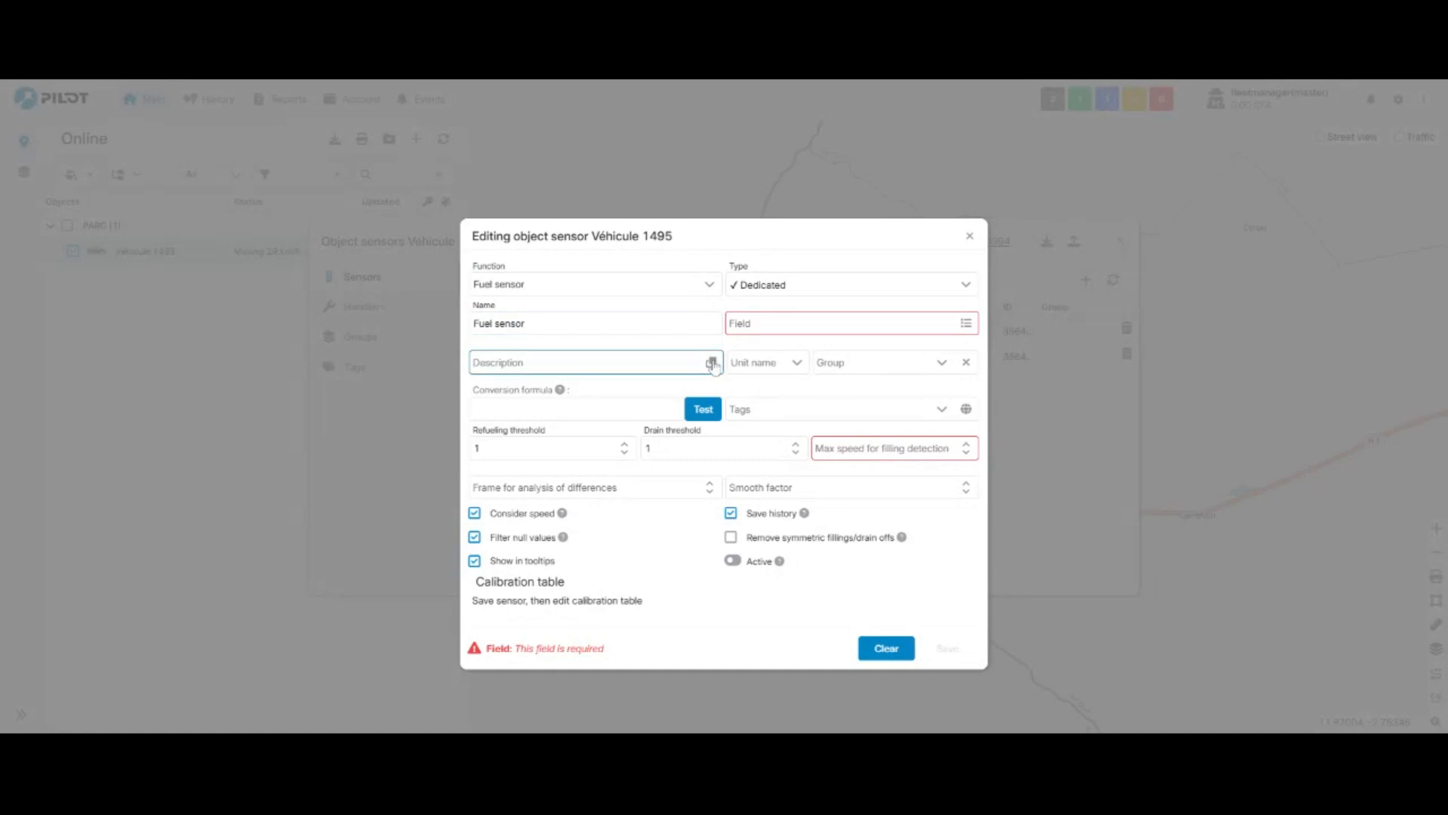
left_click(712, 362)
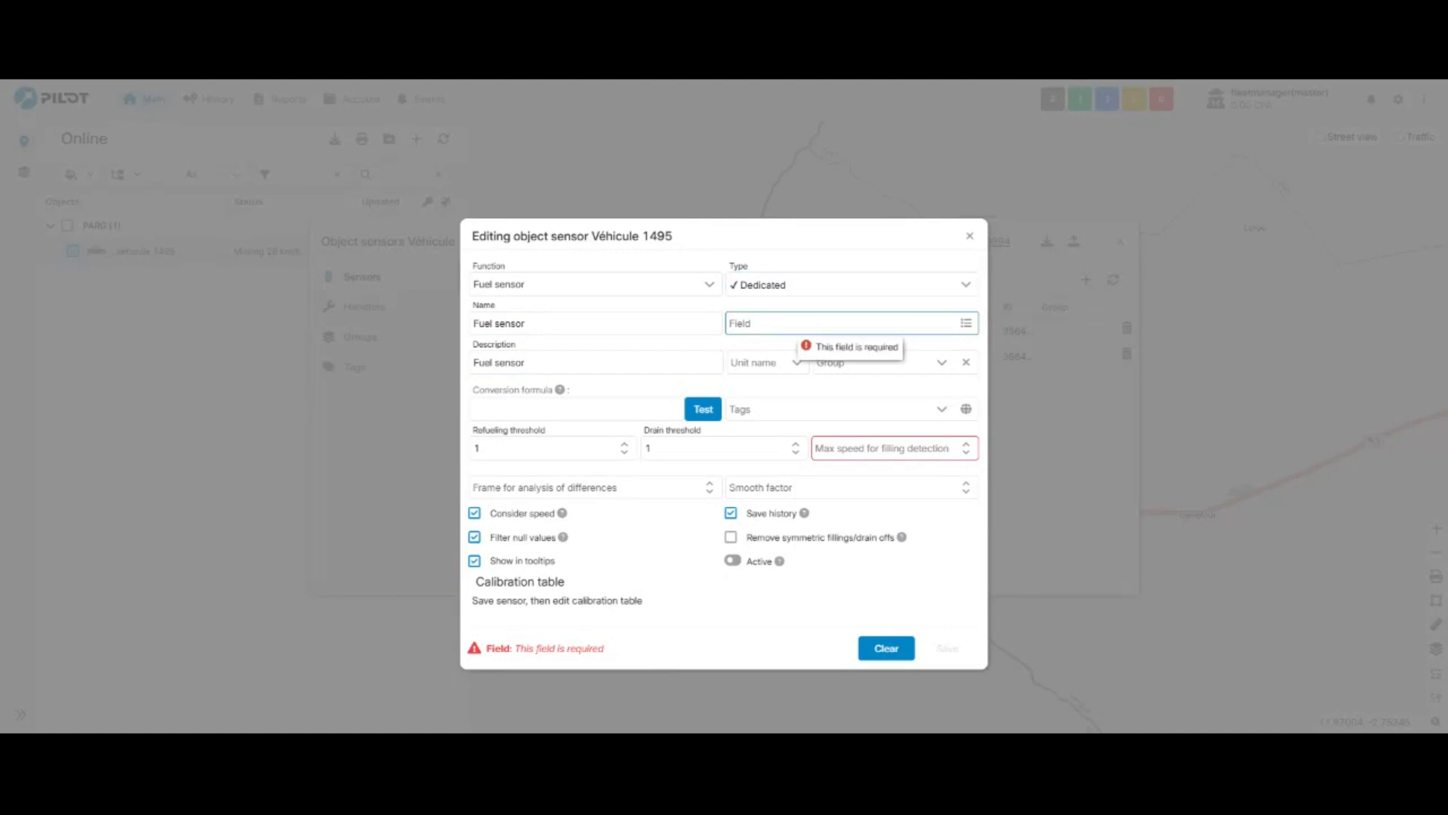
left_click(965, 326)
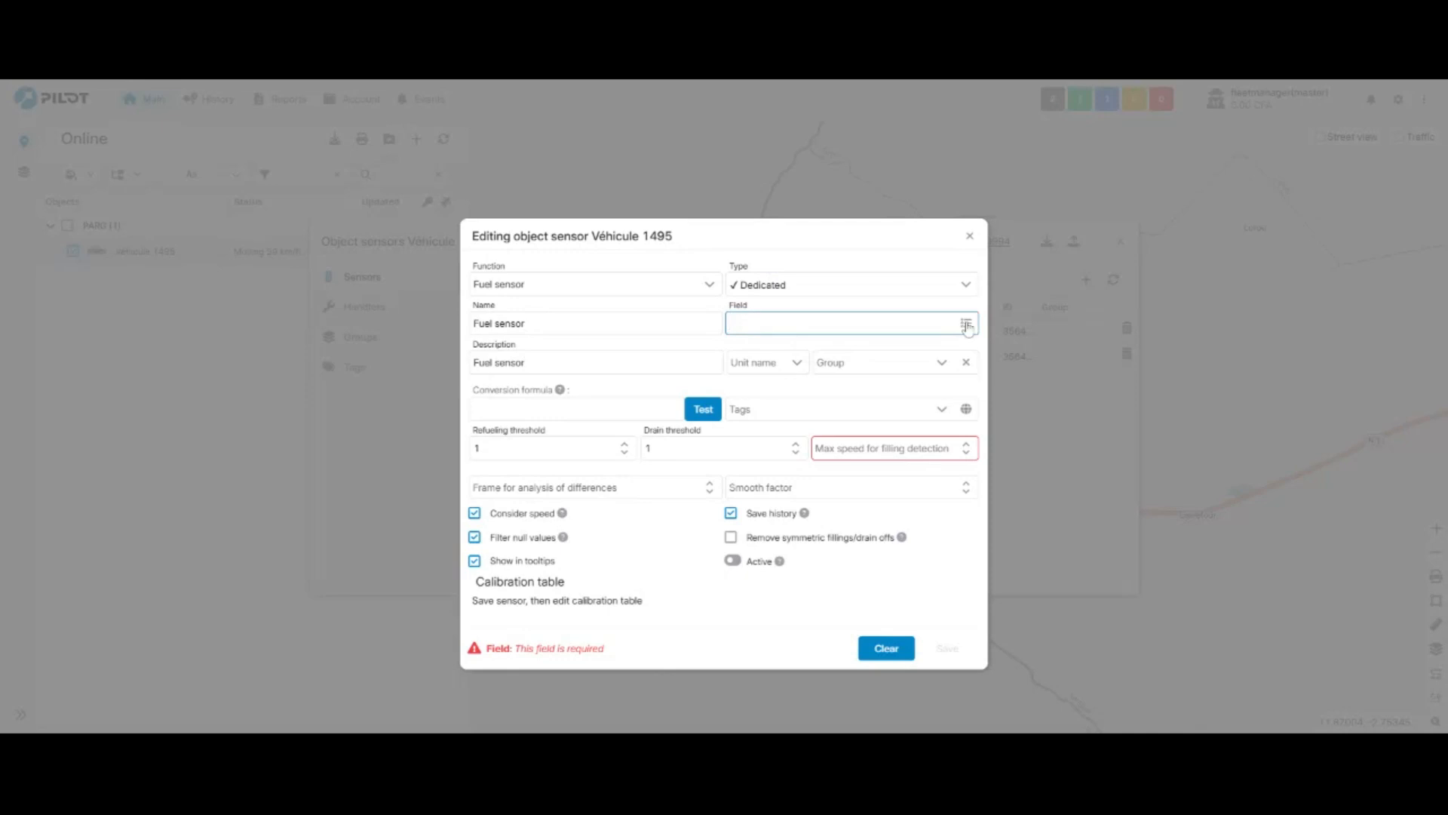
left_click(965, 326)
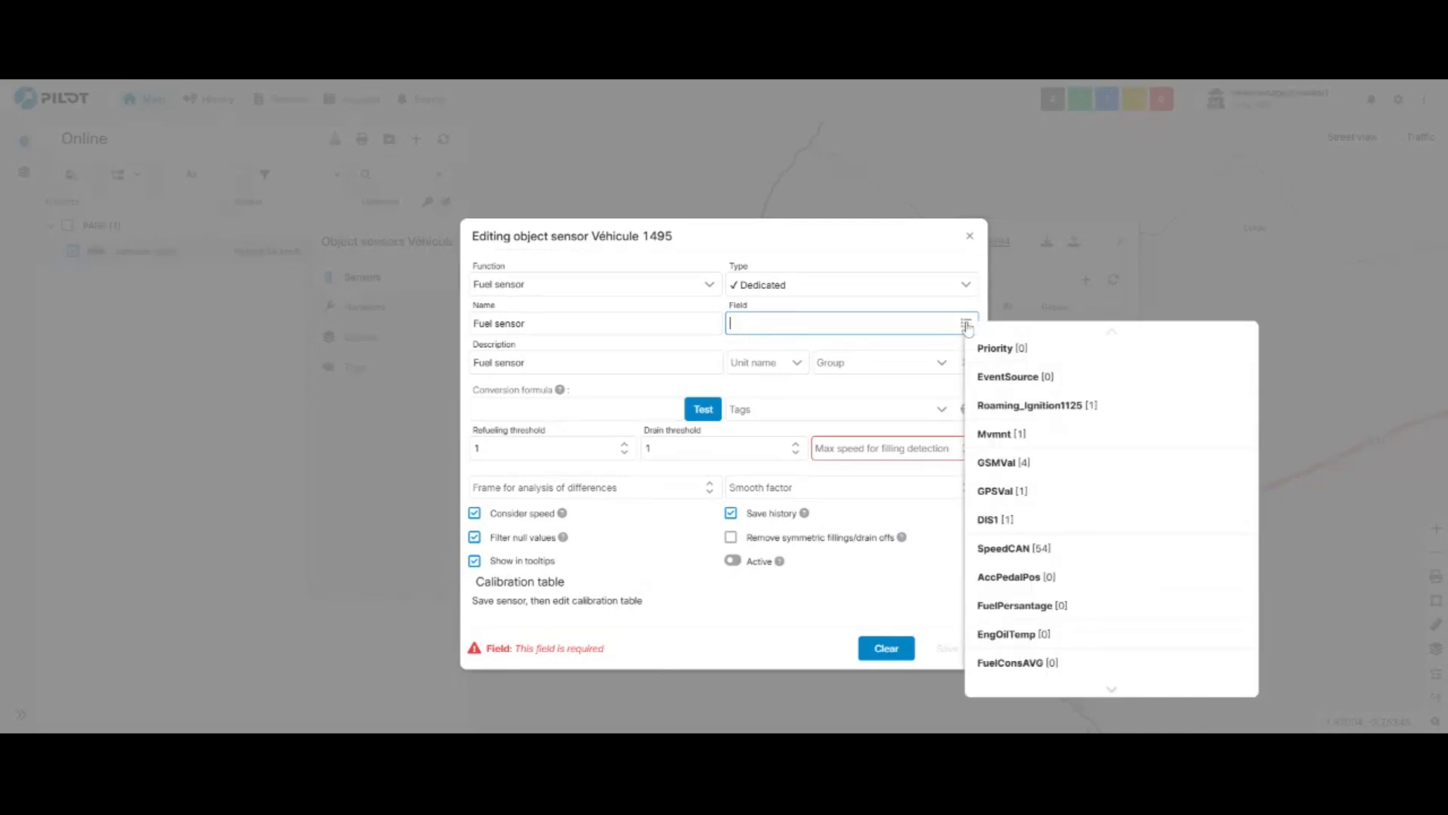
left_click(1111, 689)
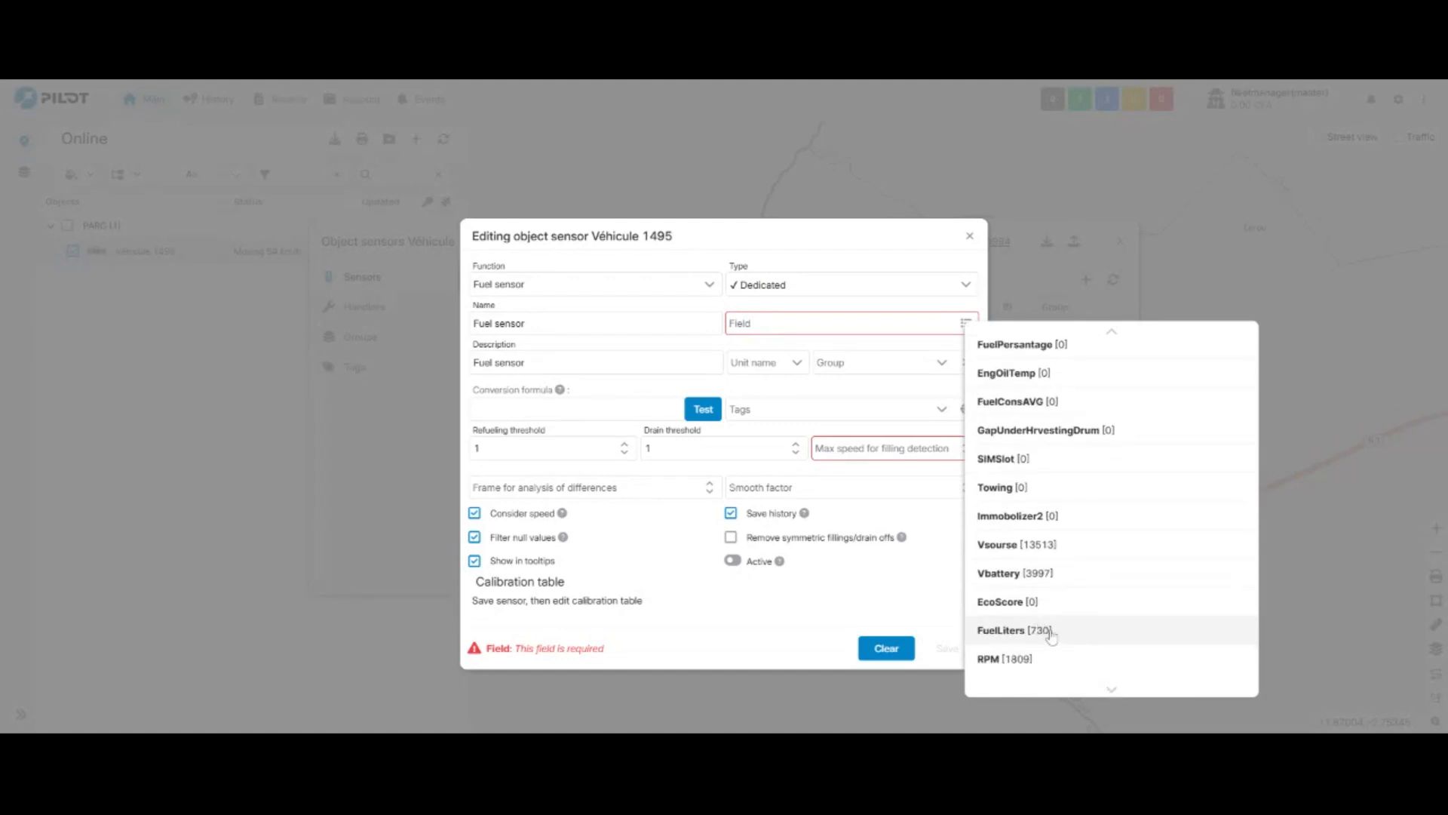
left_click(1041, 629)
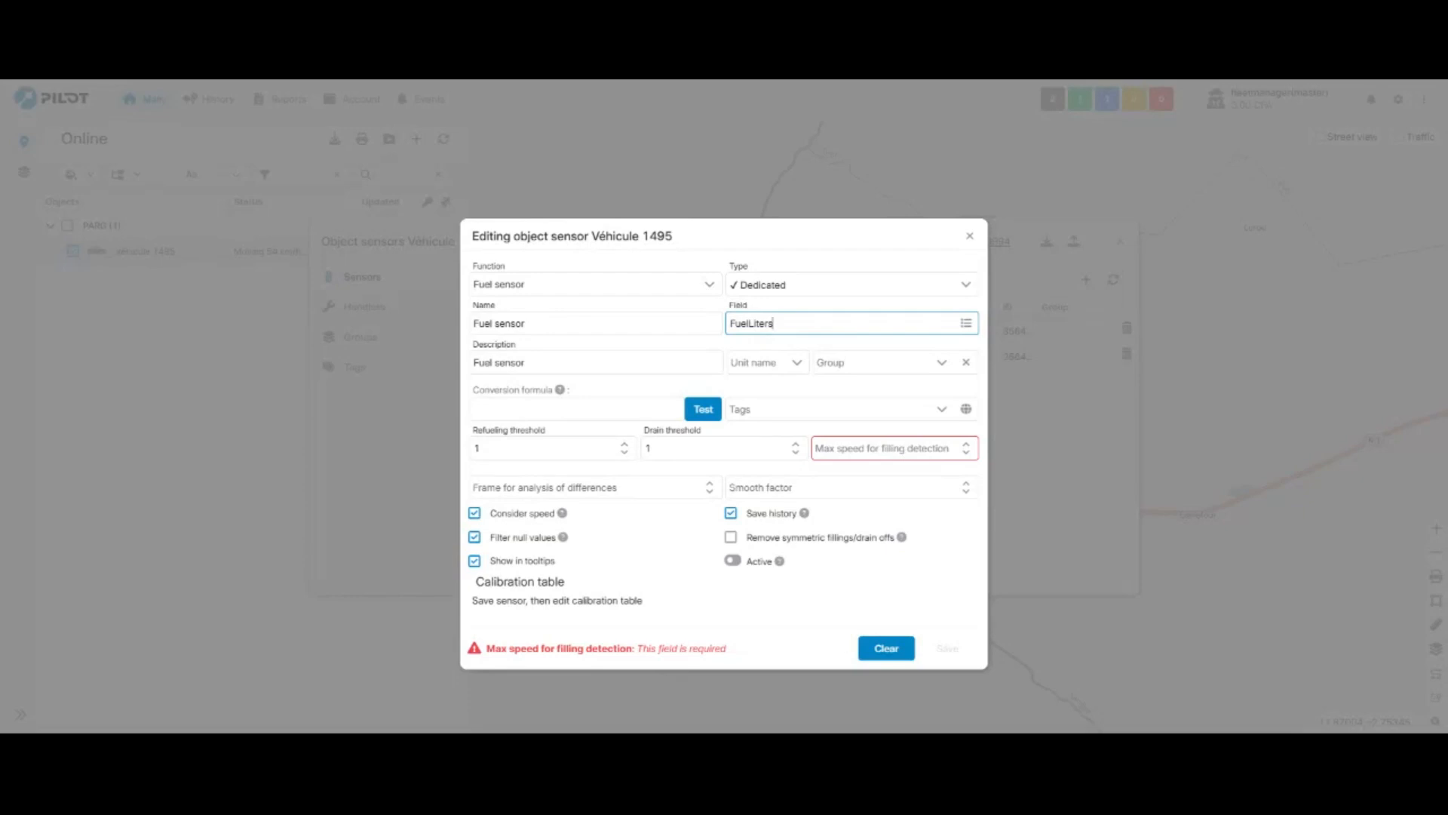
- Set the fuel sensor's unit to Liters and its conversion formula to /10
left_click(768, 353)
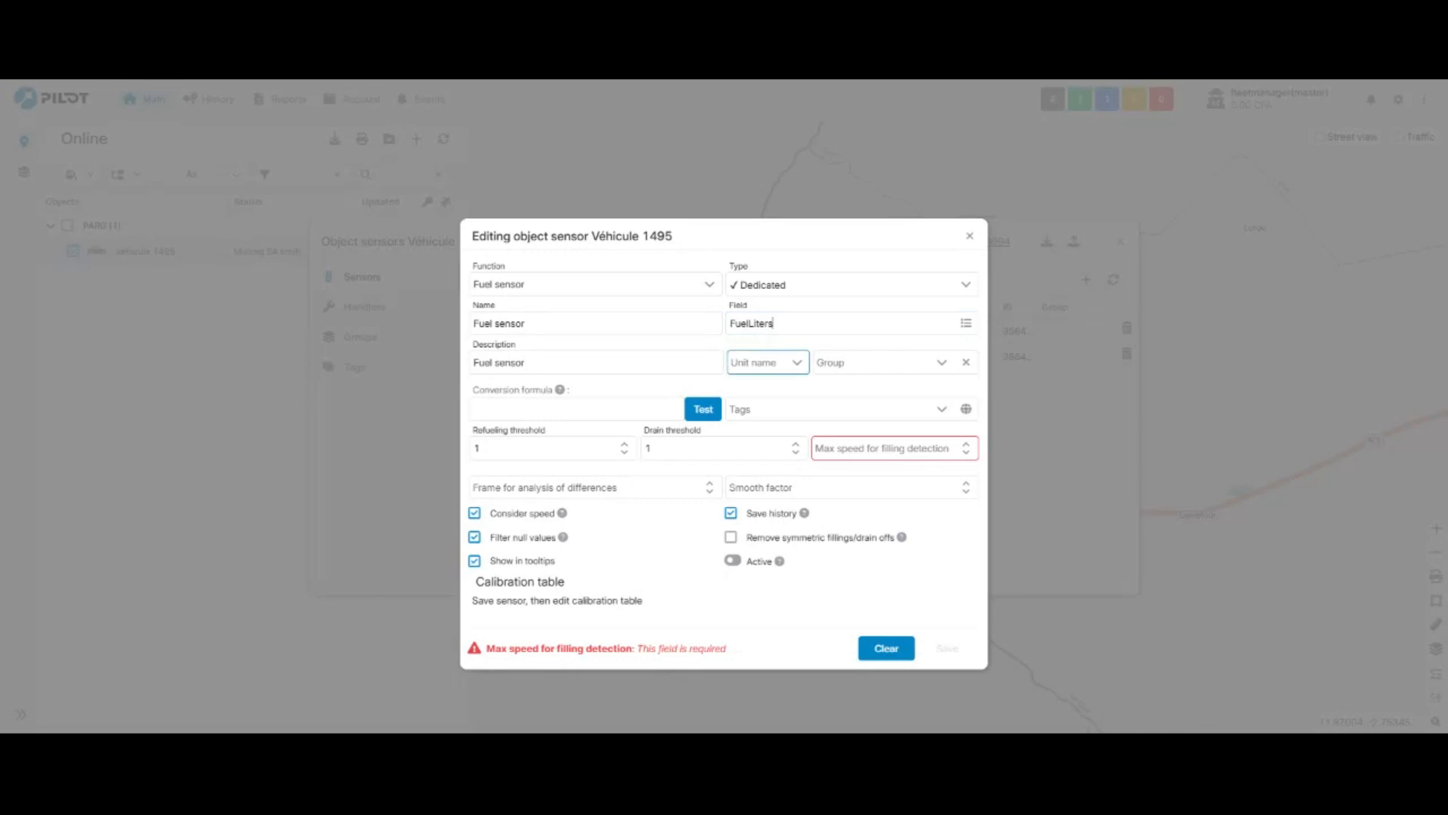
type("Liters")
left_click(655, 403)
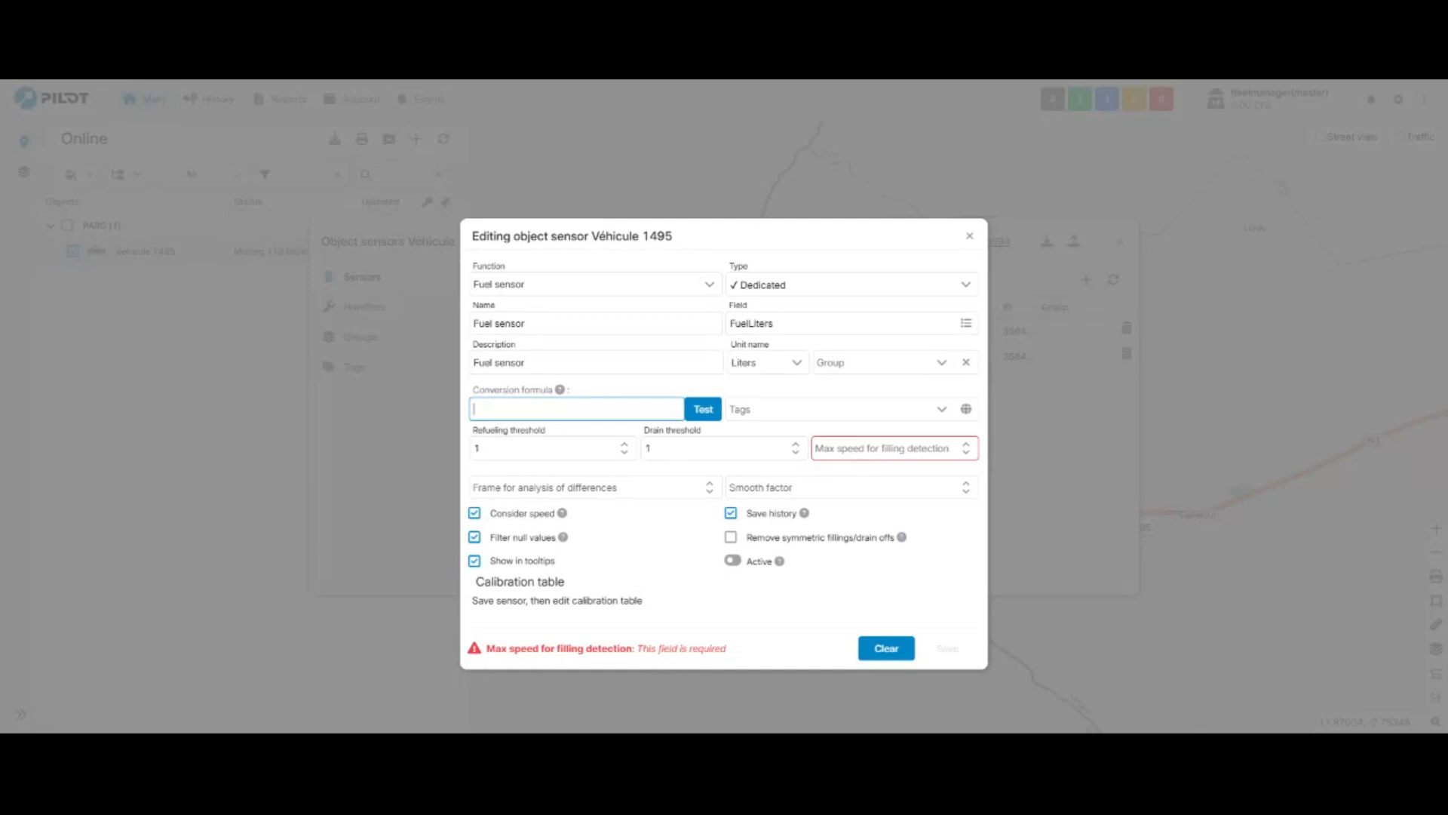
type("10")
- Test the conversion formula with FuelLiters=730 and close the test
left_click(704, 402)
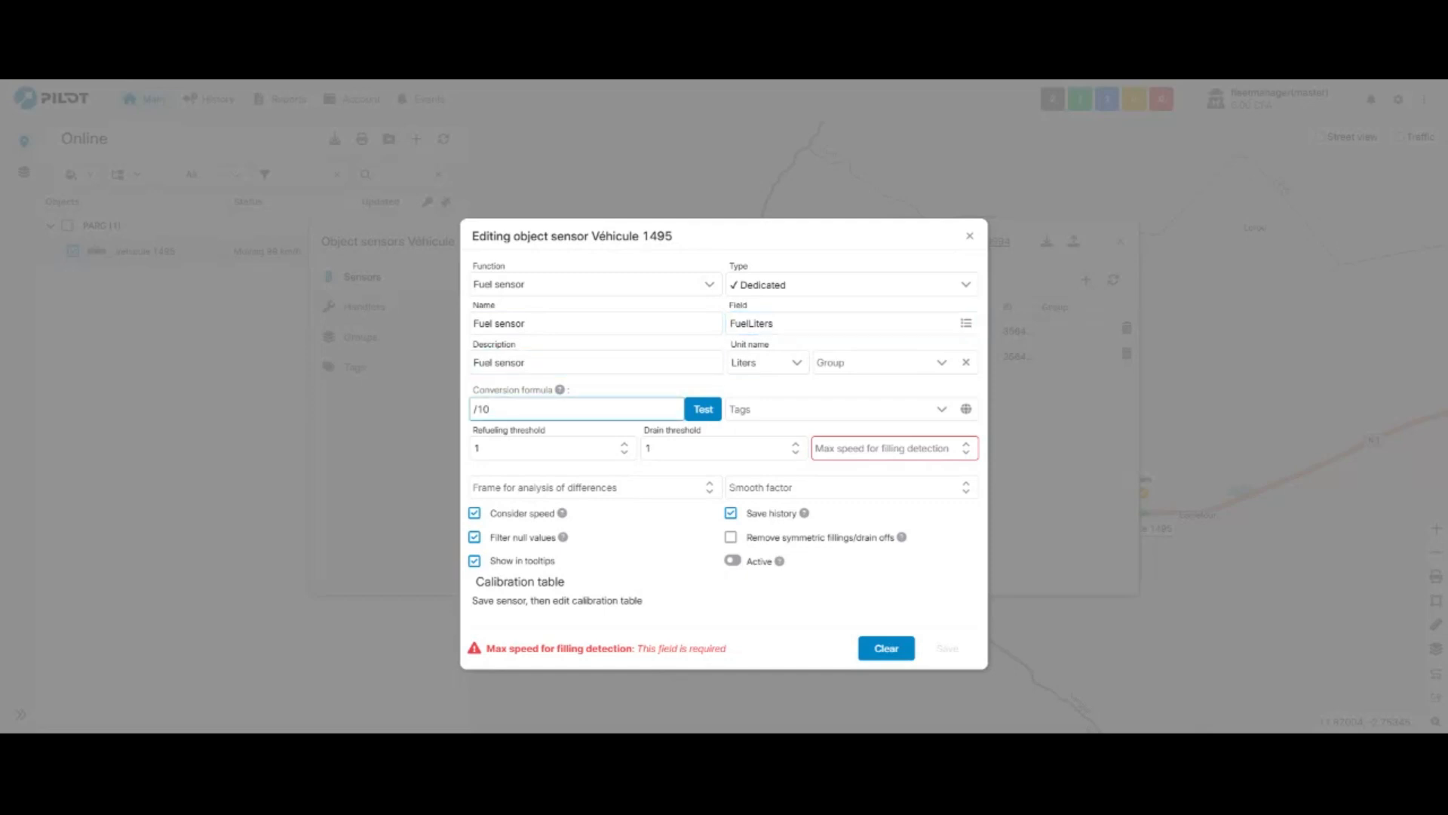
left_click(702, 409)
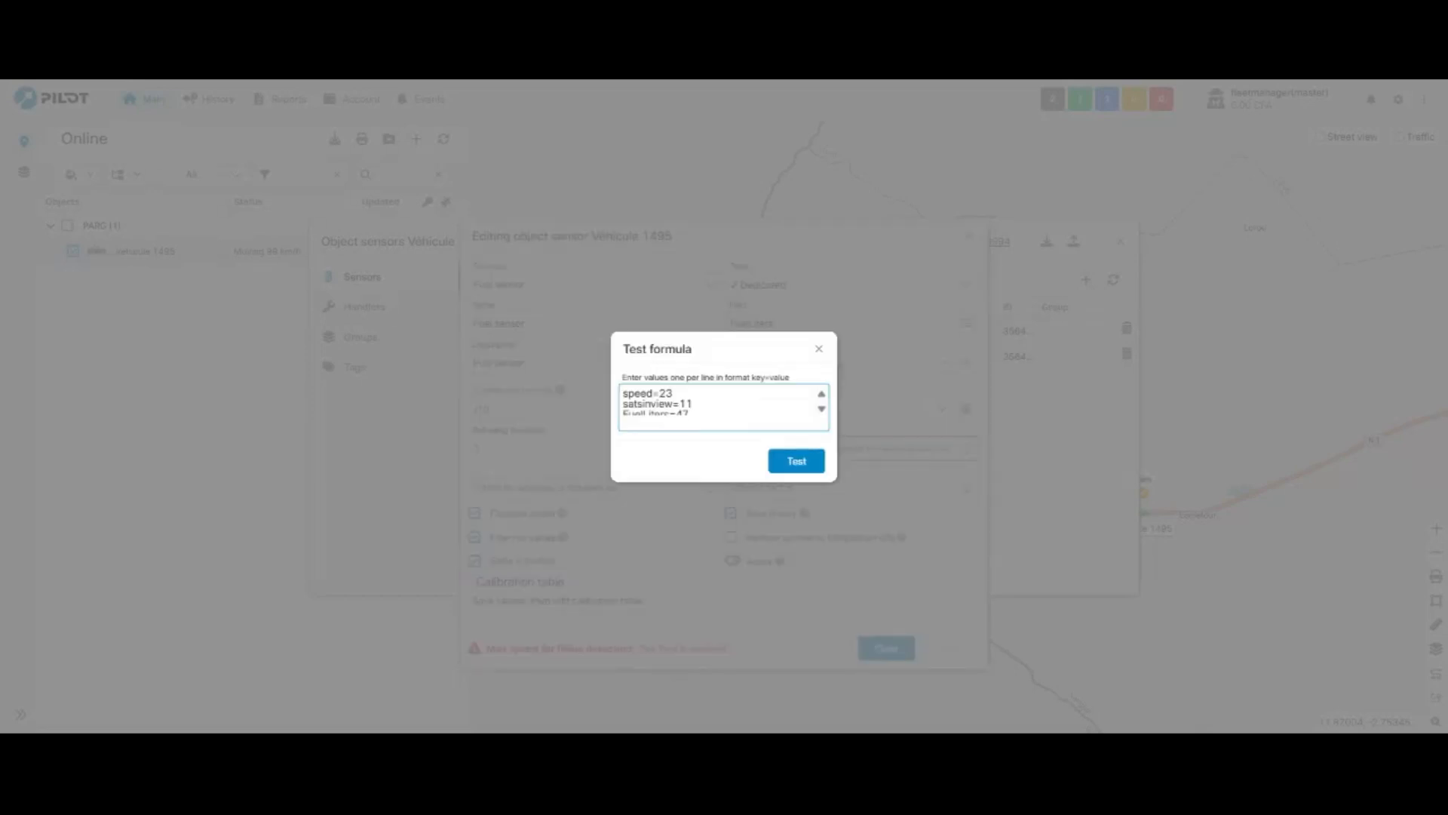
left_click_drag(697, 479, 694, 514)
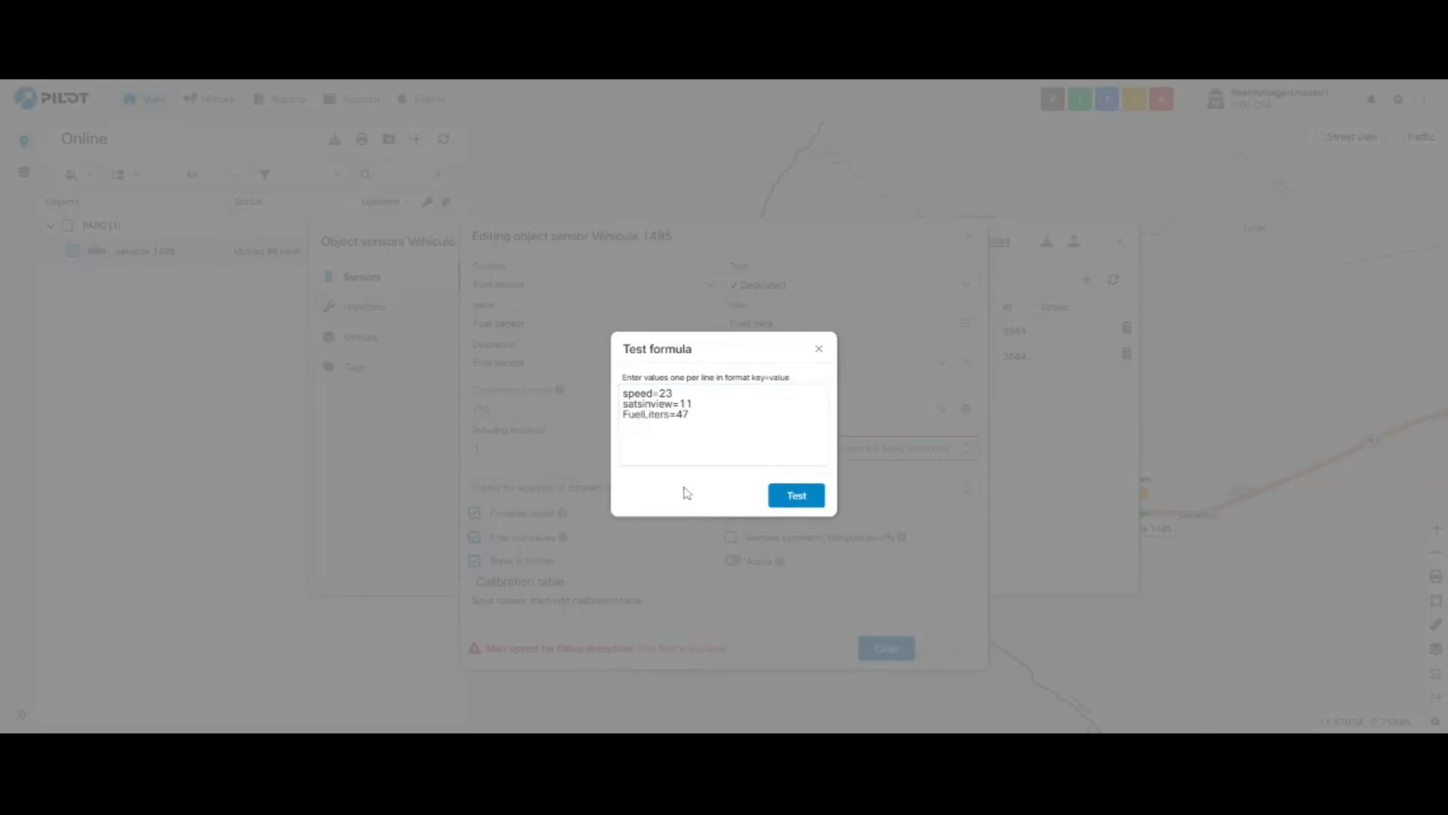
key("BackSpace")
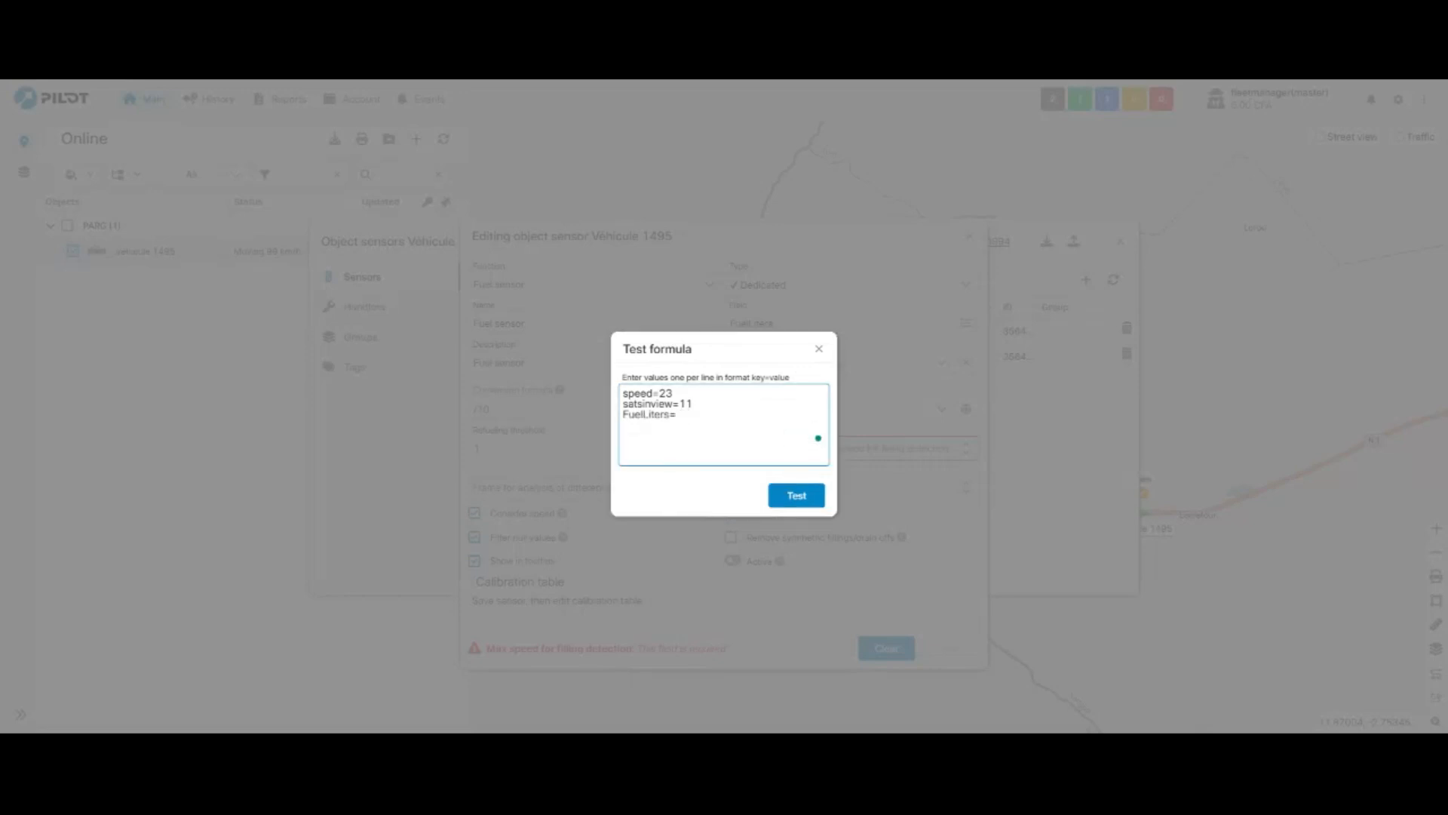
type("730")
left_click(782, 500)
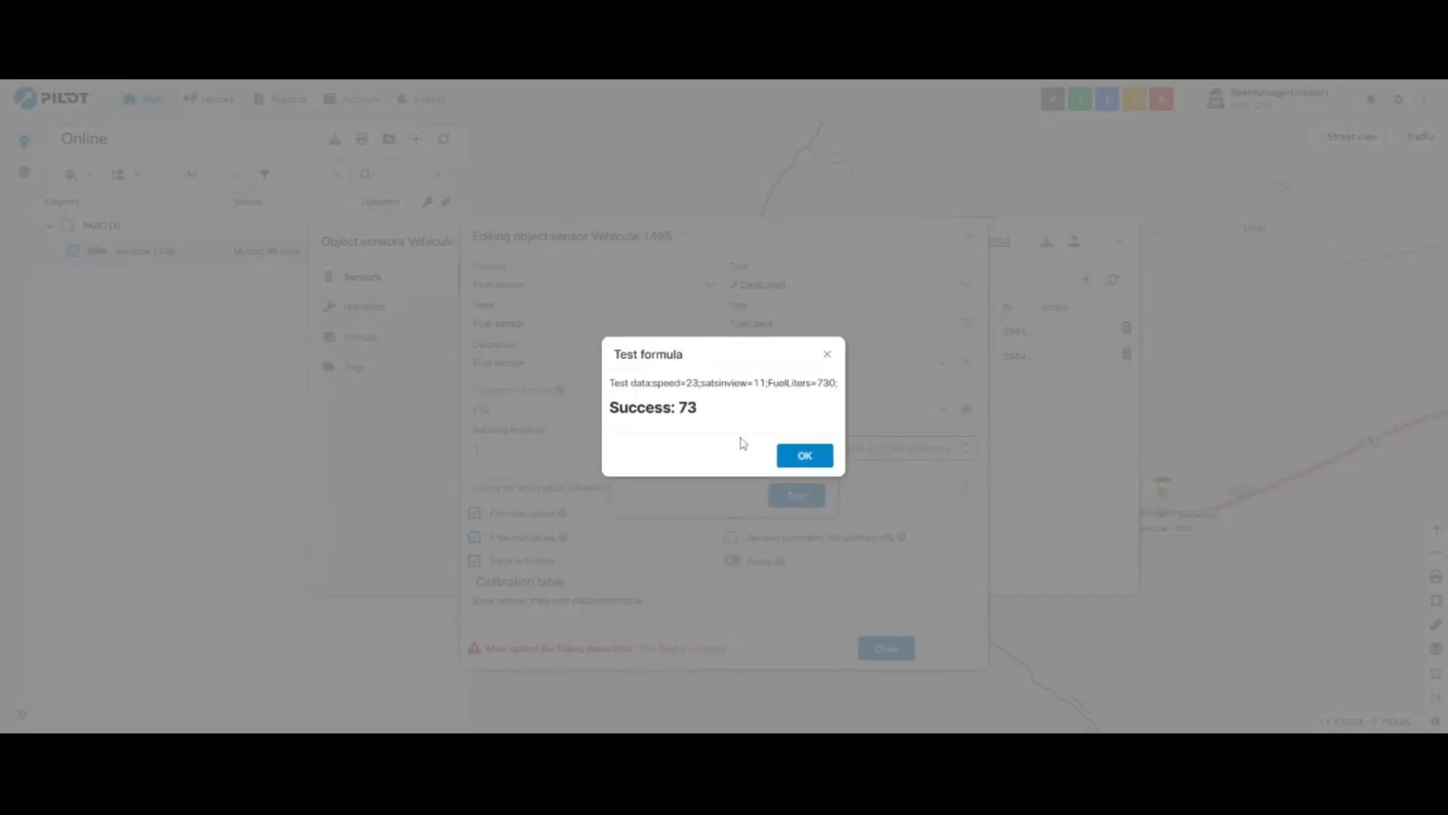
left_click(828, 355)
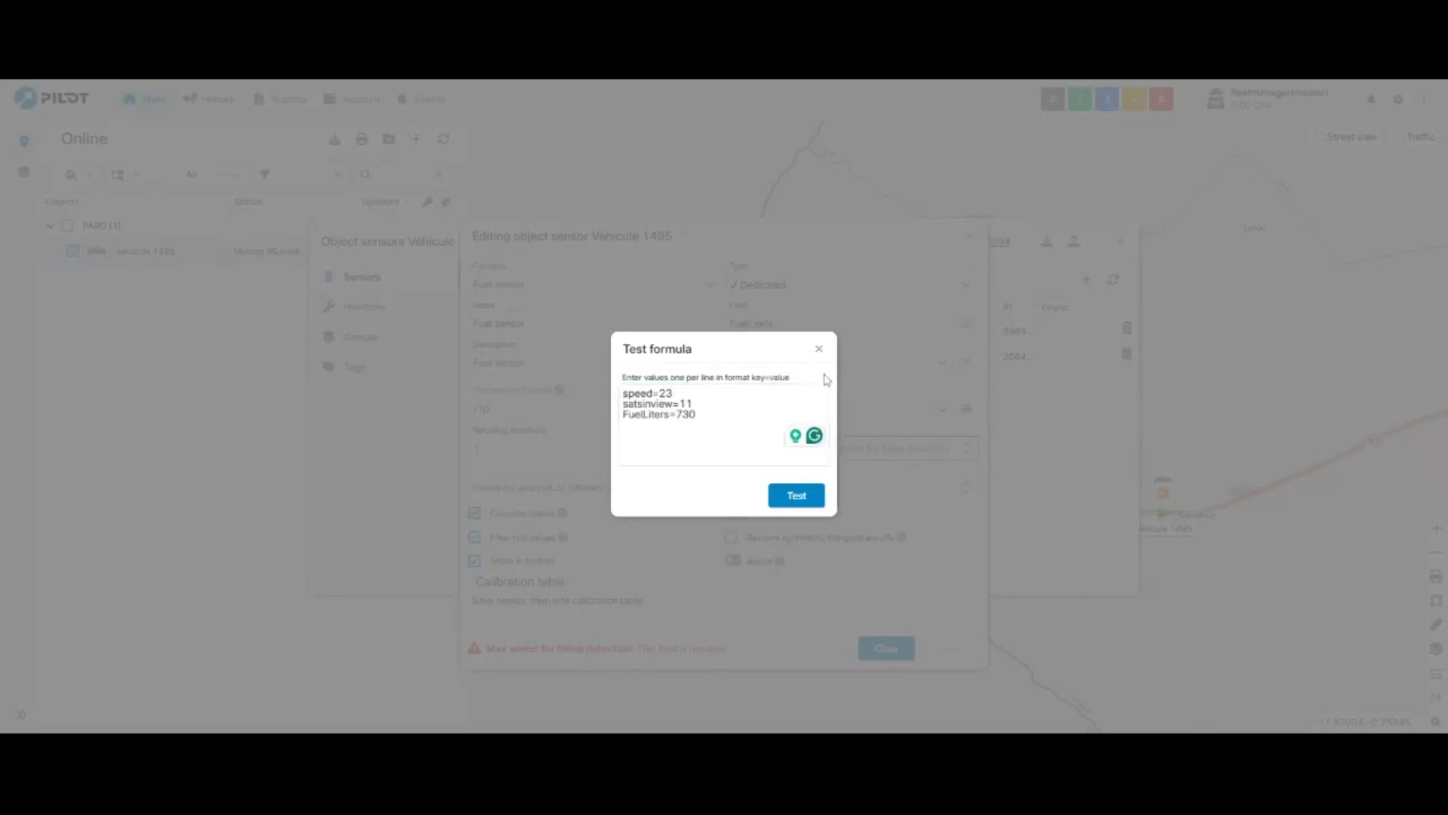
left_click(819, 349)
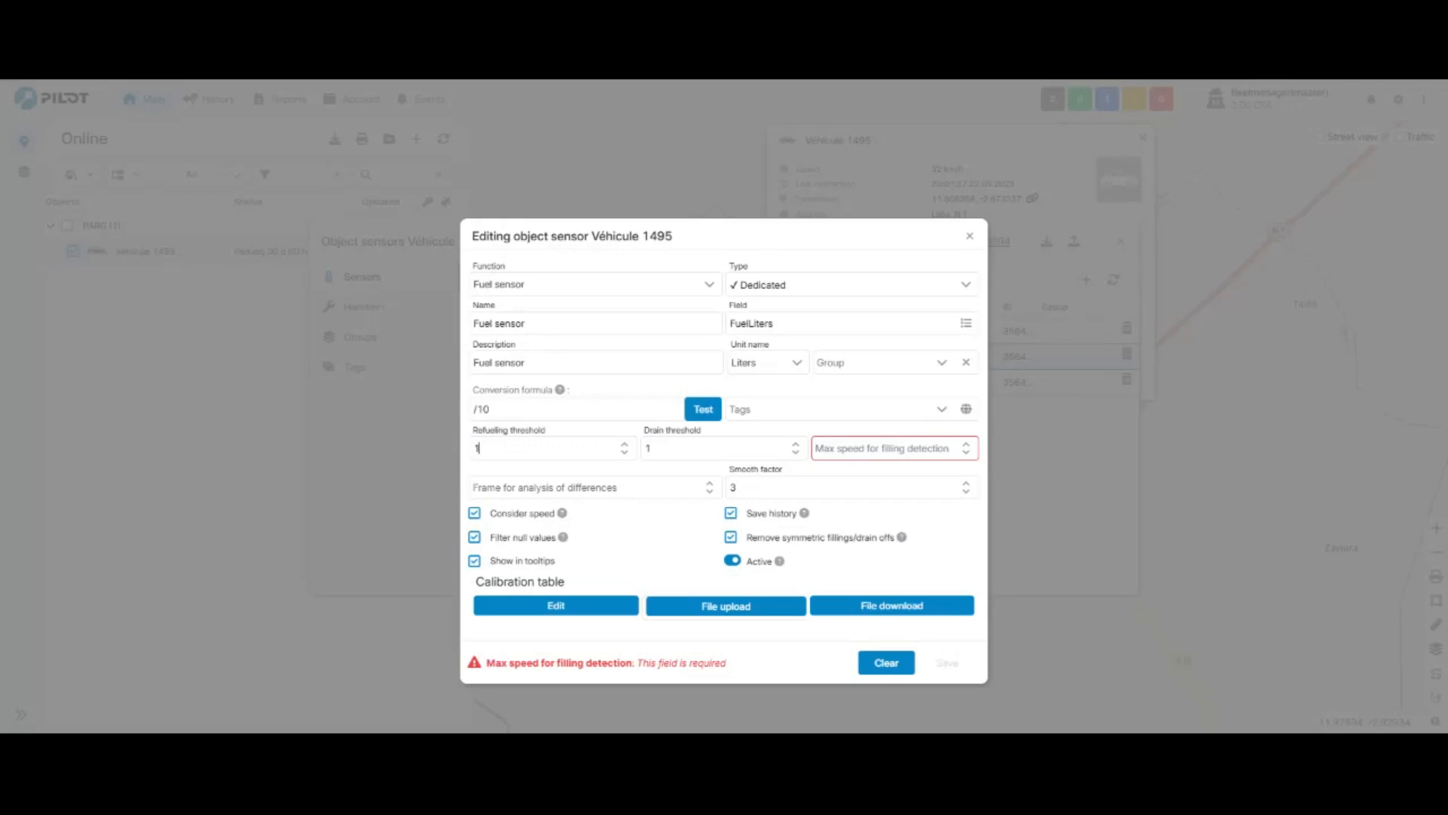
- Set the refueling threshold, the drain threshold and the max speed for filling detection to 5 each
left_click(477, 448)
key("BackSpace")
type("5")
key("Tab")
type("5")
key("Tab")
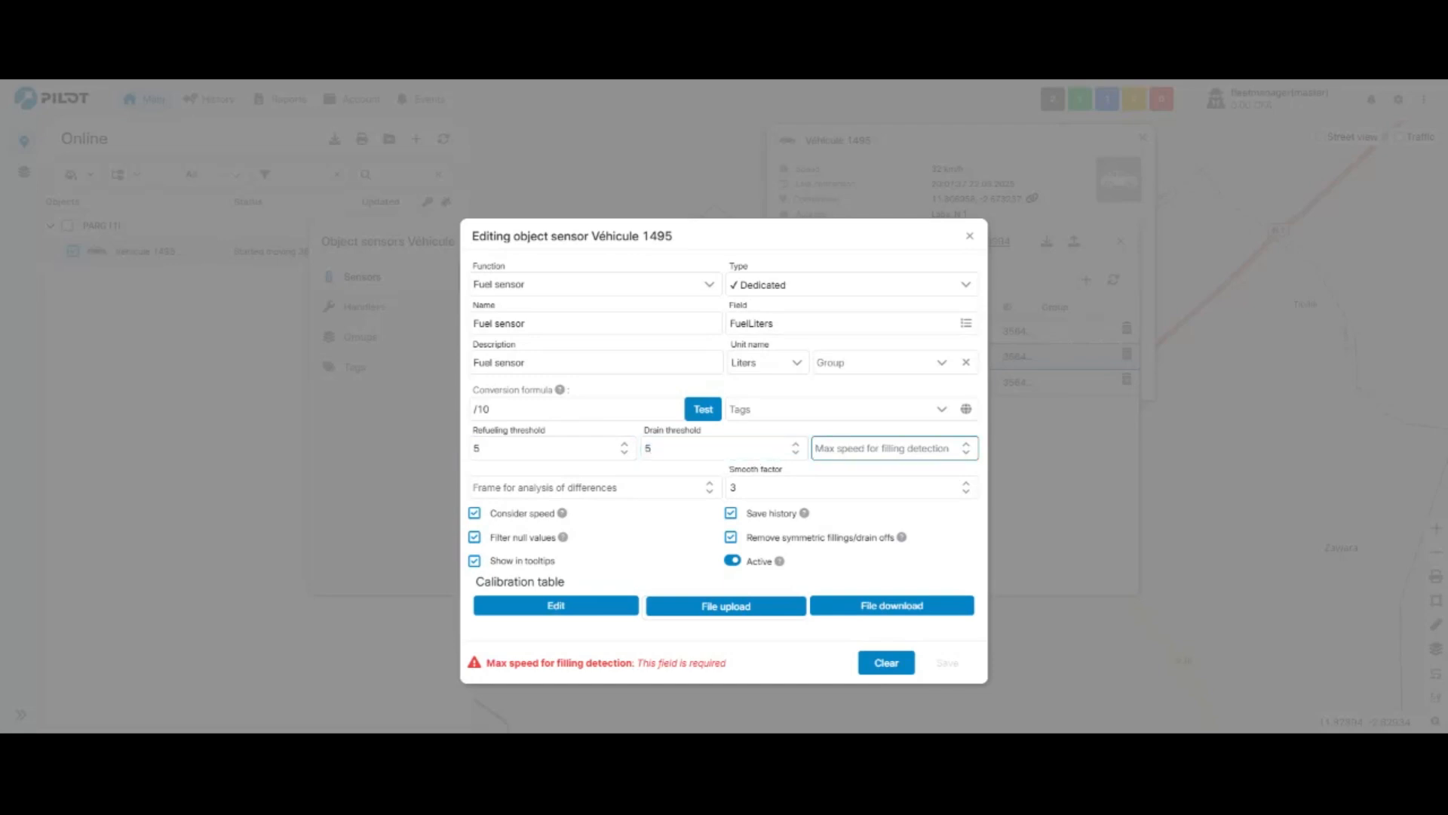
type("5")
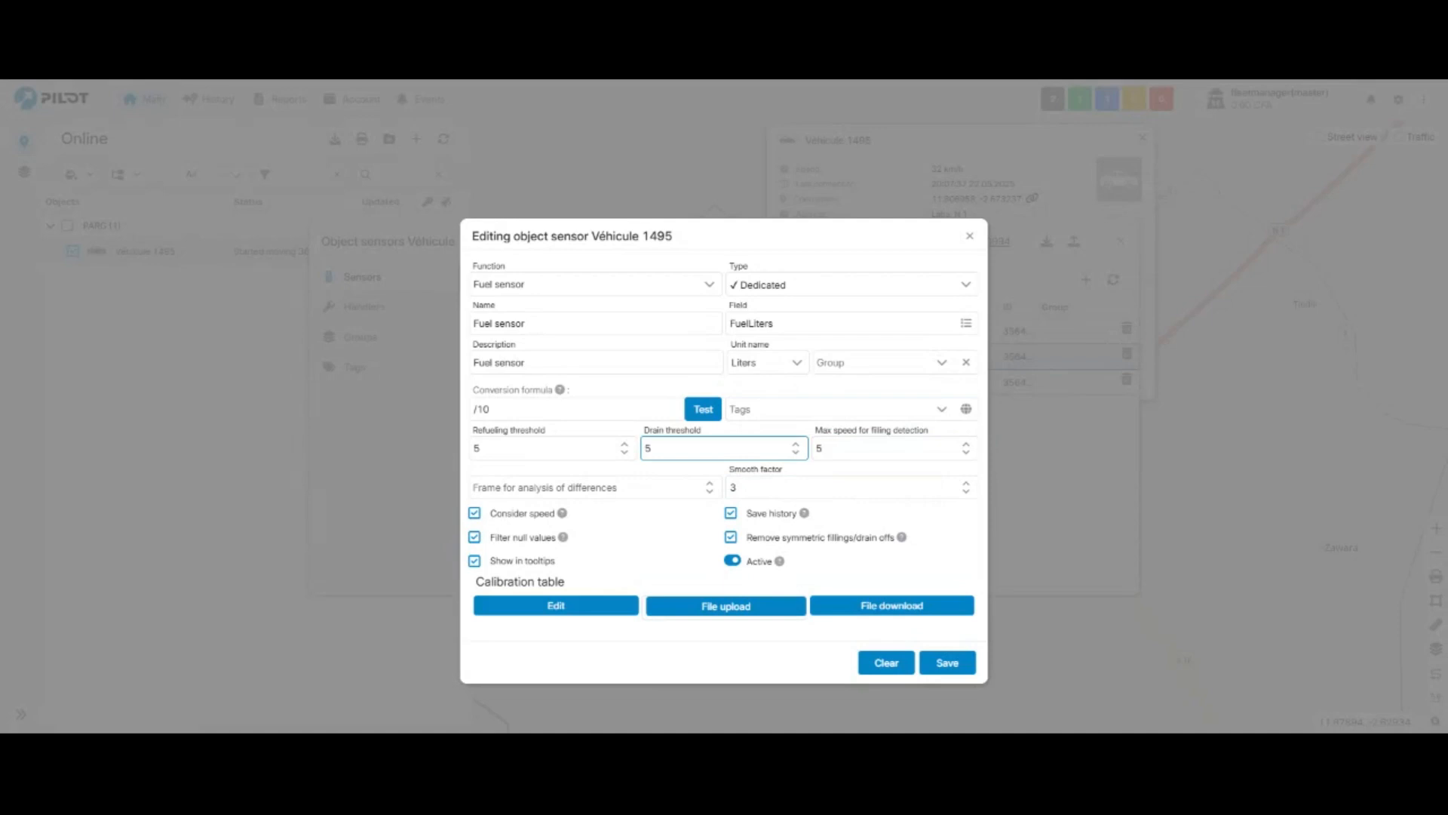
- Set the frame for analysis of differences to 3, then save the fuel sensor and close the vehicle's sensor list
left_click(589, 487)
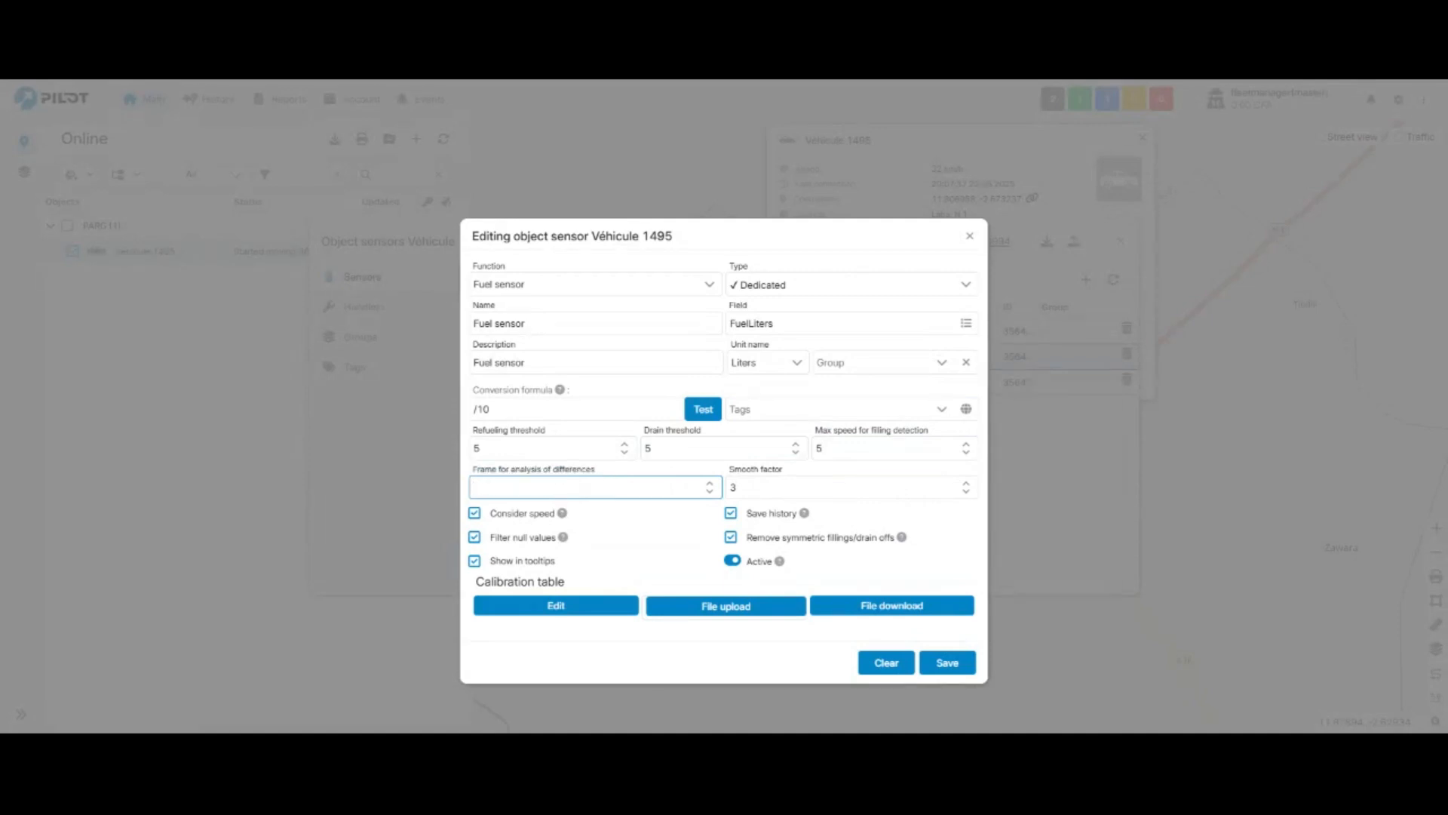
type("3")
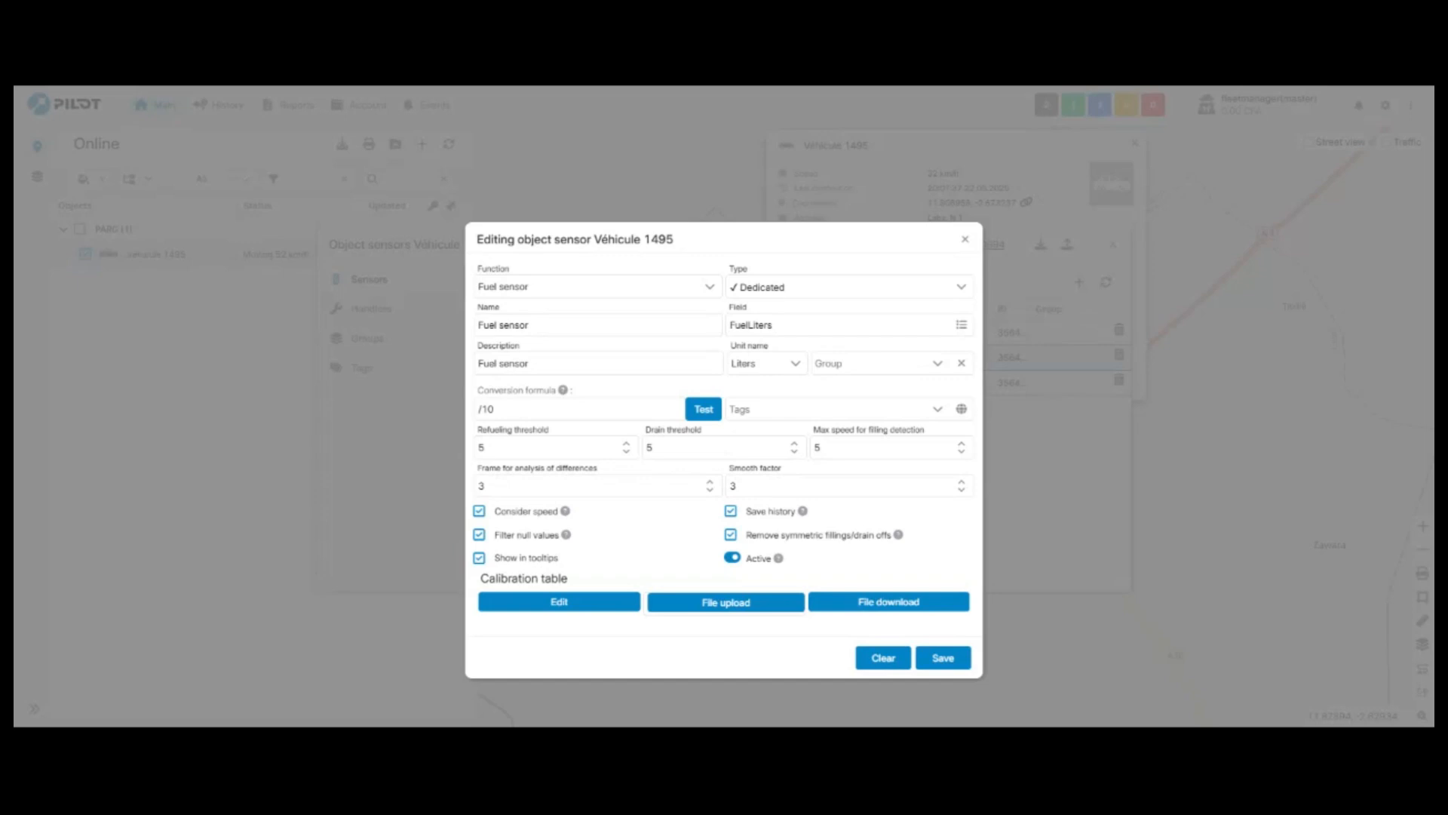
left_click(941, 659)
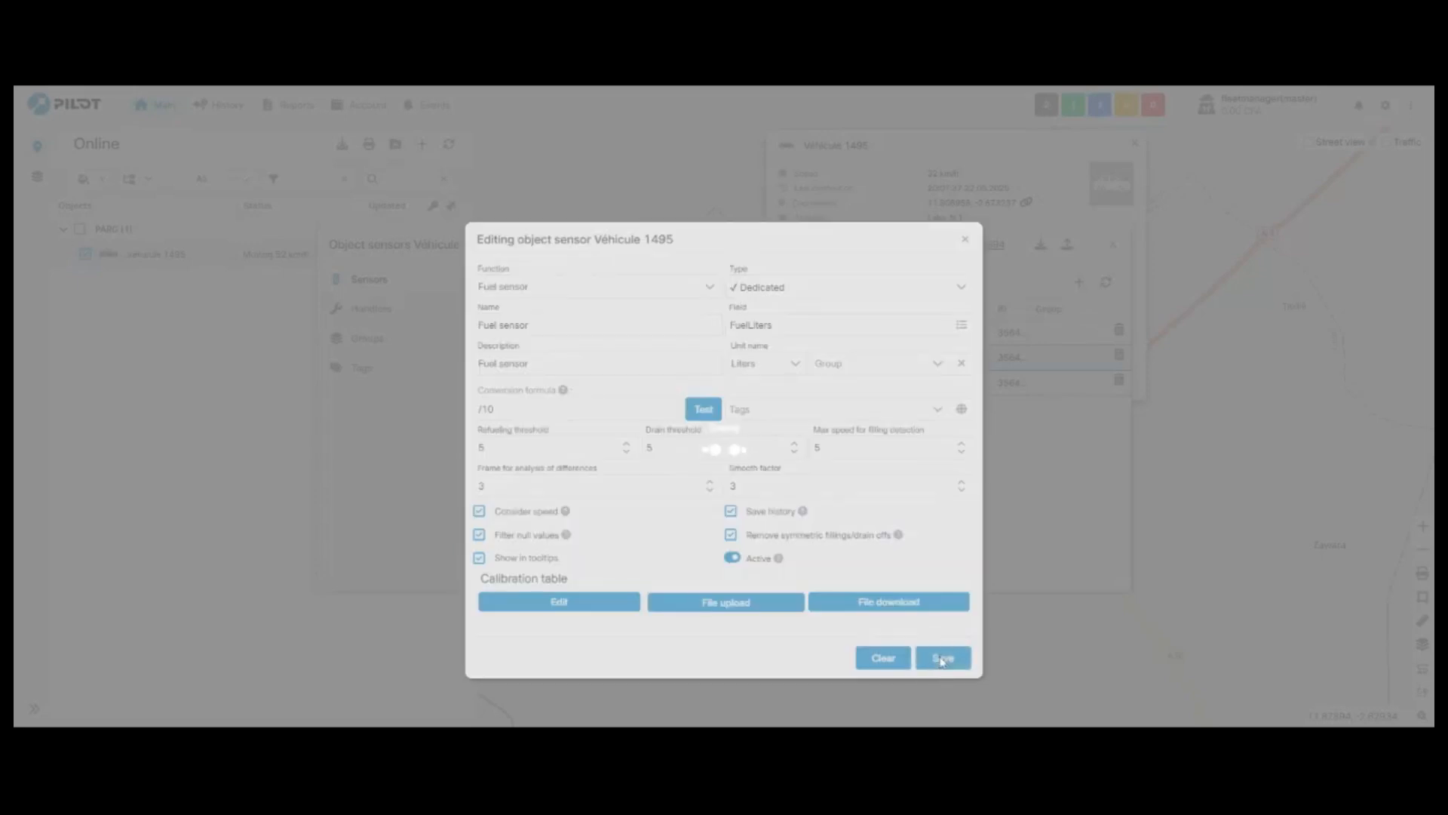
left_click(798, 445)
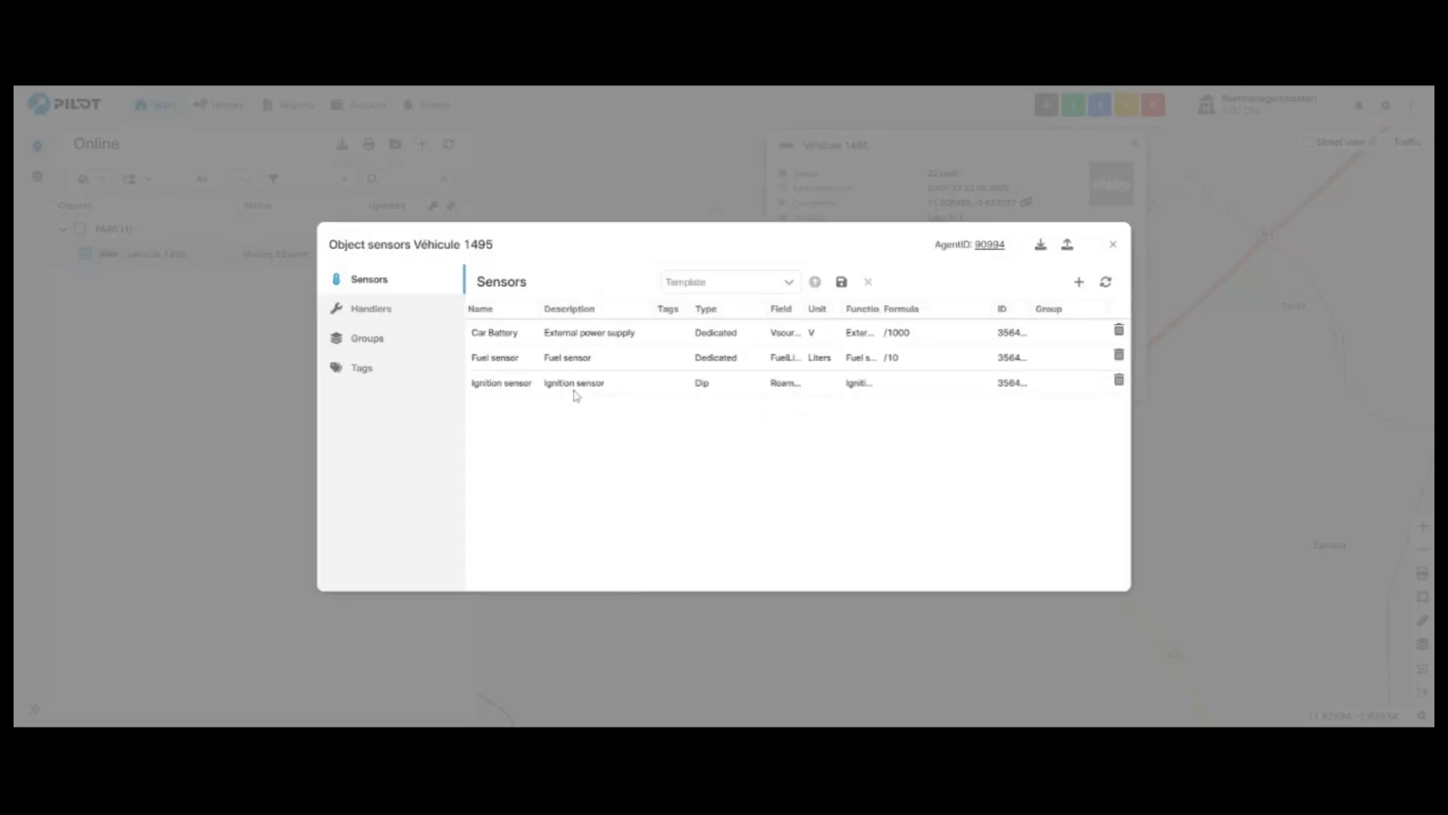
left_click(547, 362)
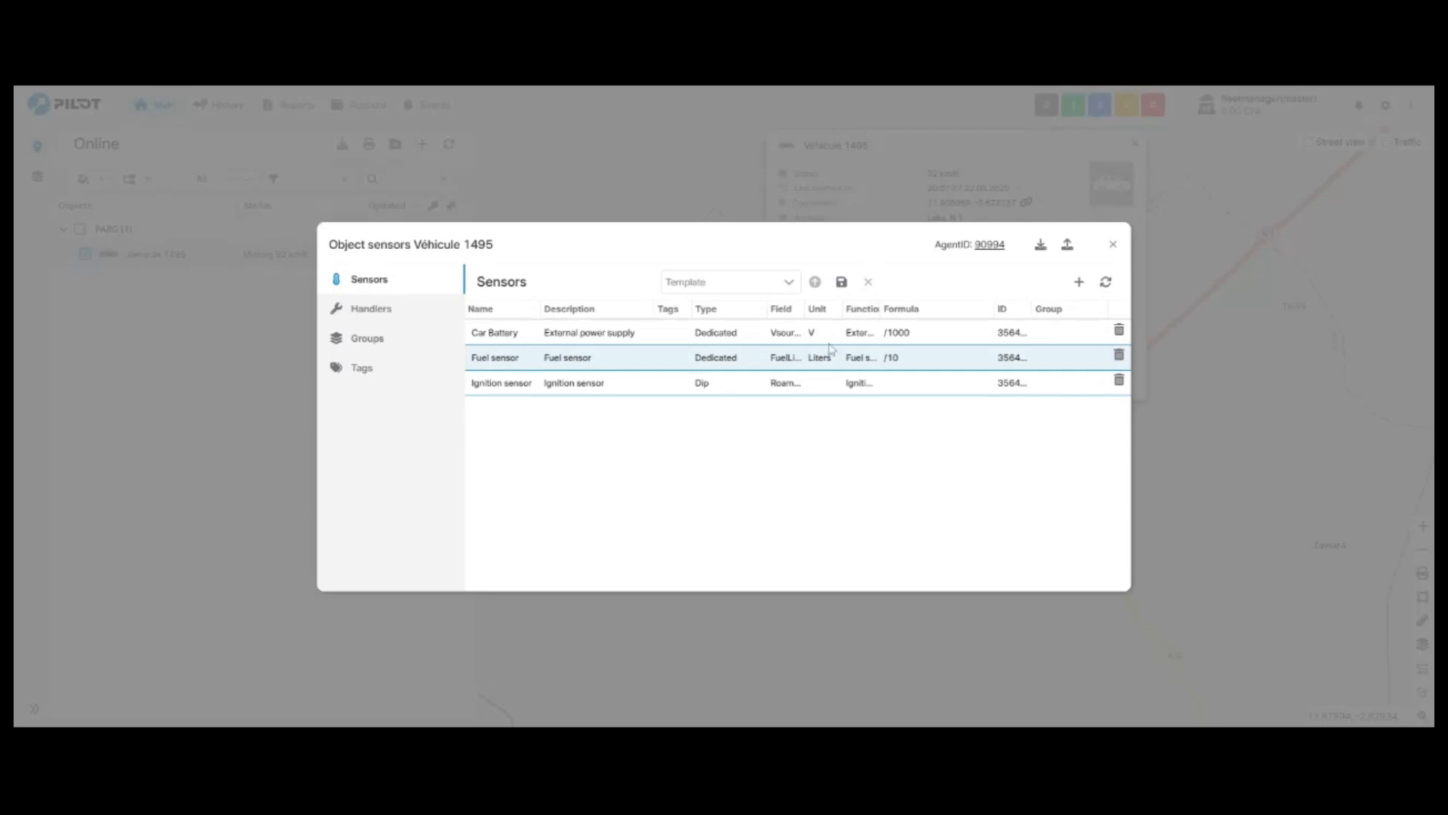
left_click(1113, 248)
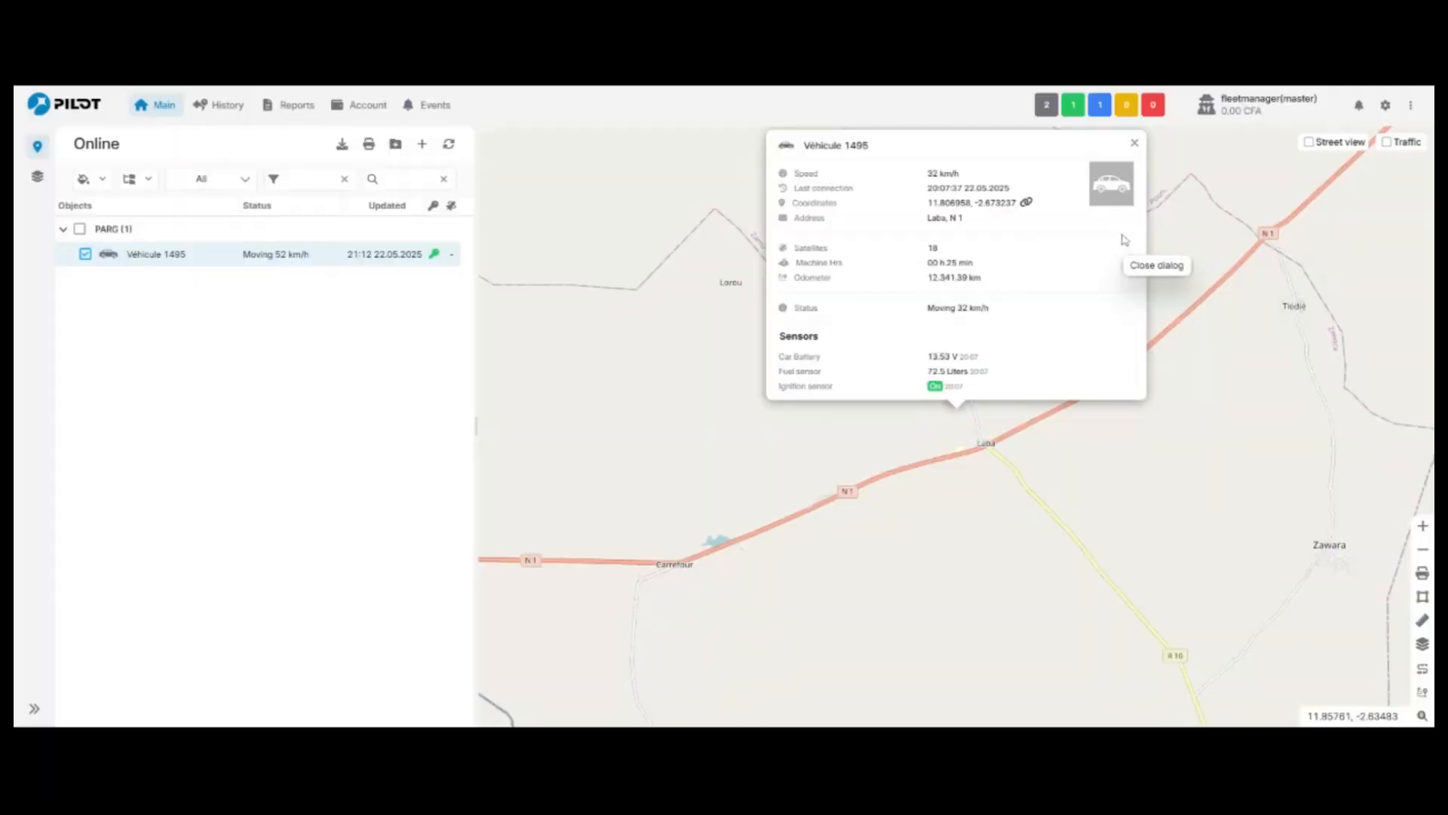
- Examine the fuel sensor reading in Véhicule 1495's tooltip in the object list and in its information card on the map
left_click(1135, 143)
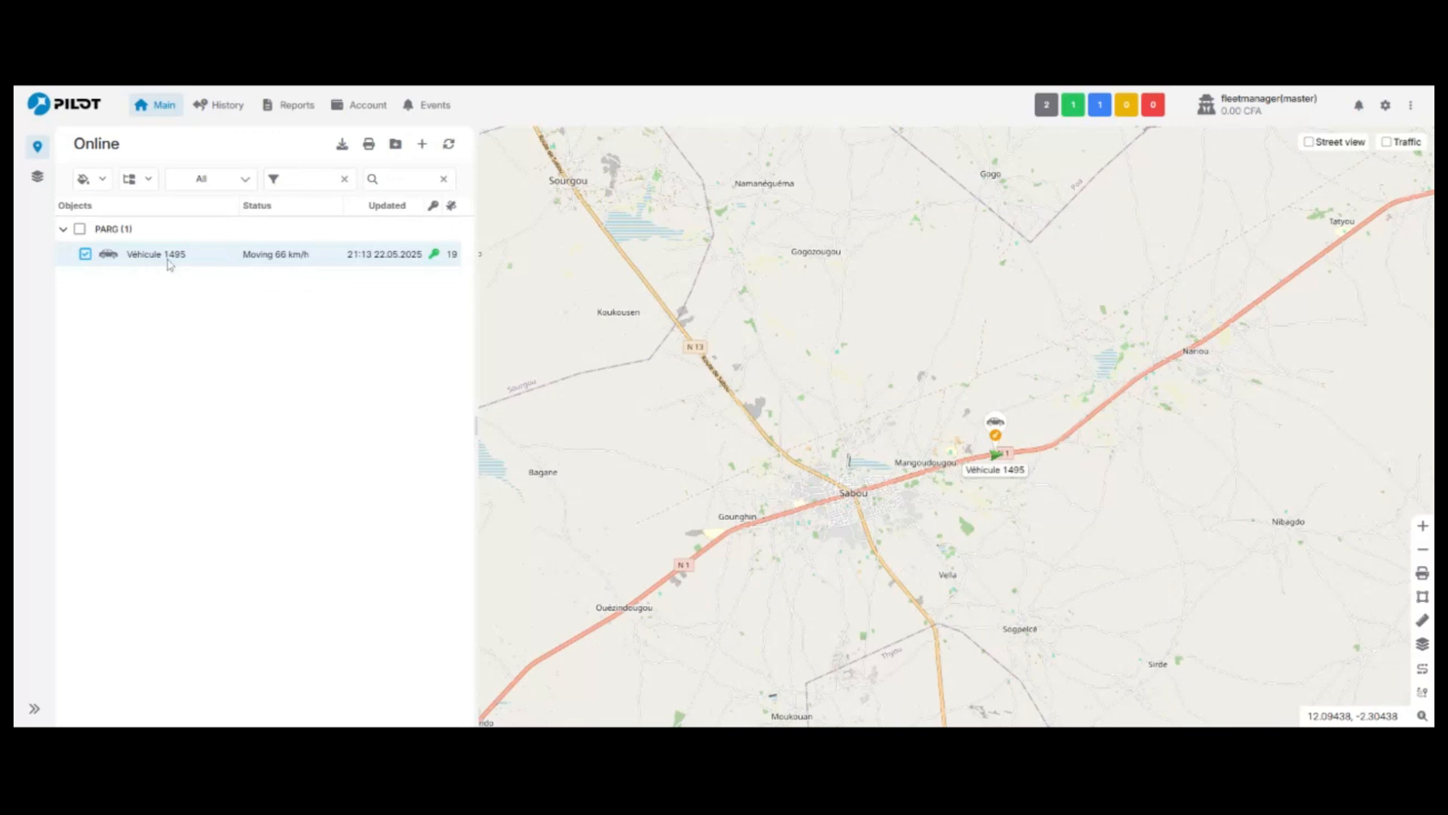
mouse_move(166, 260)
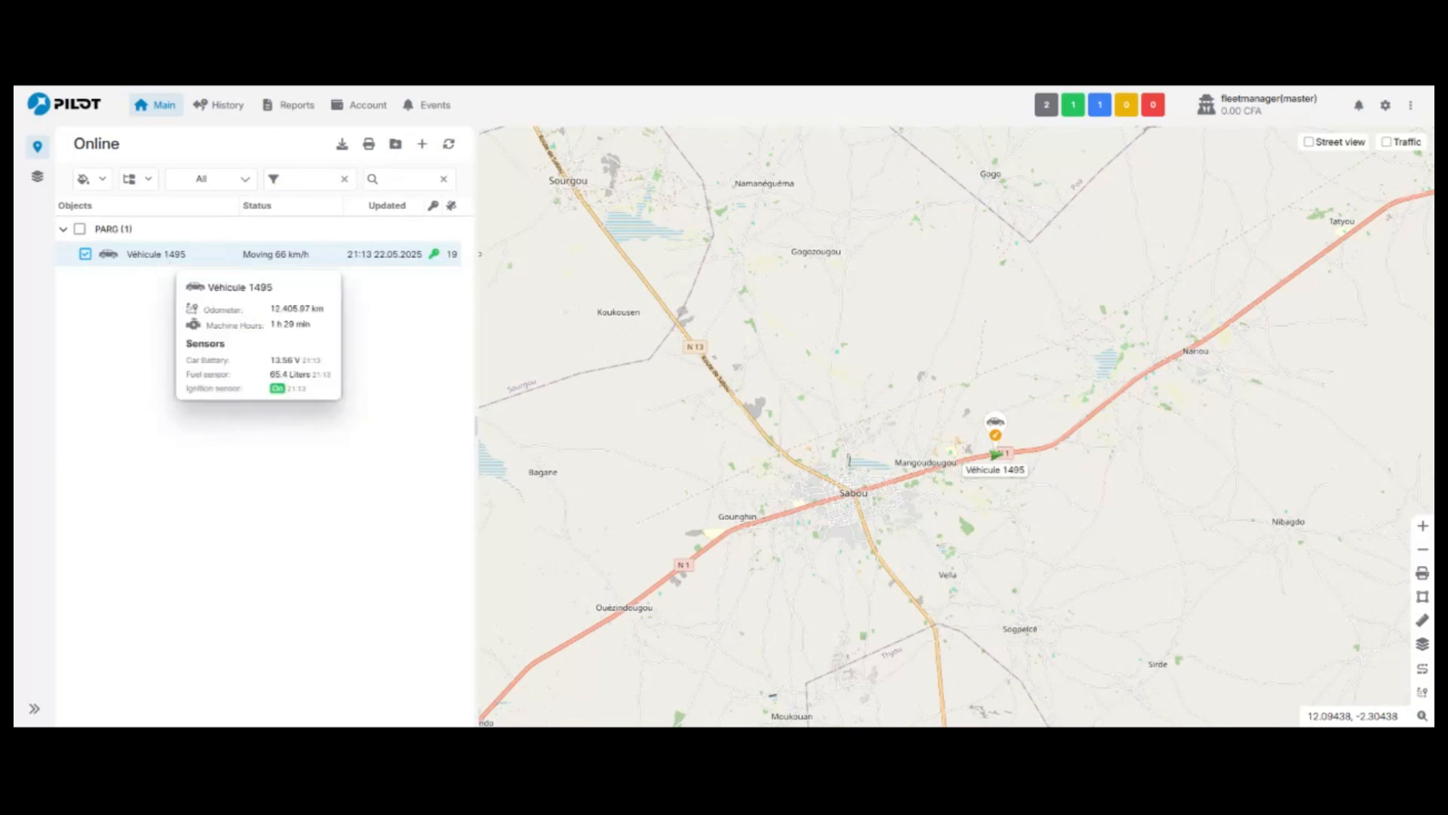
left_click(995, 421)
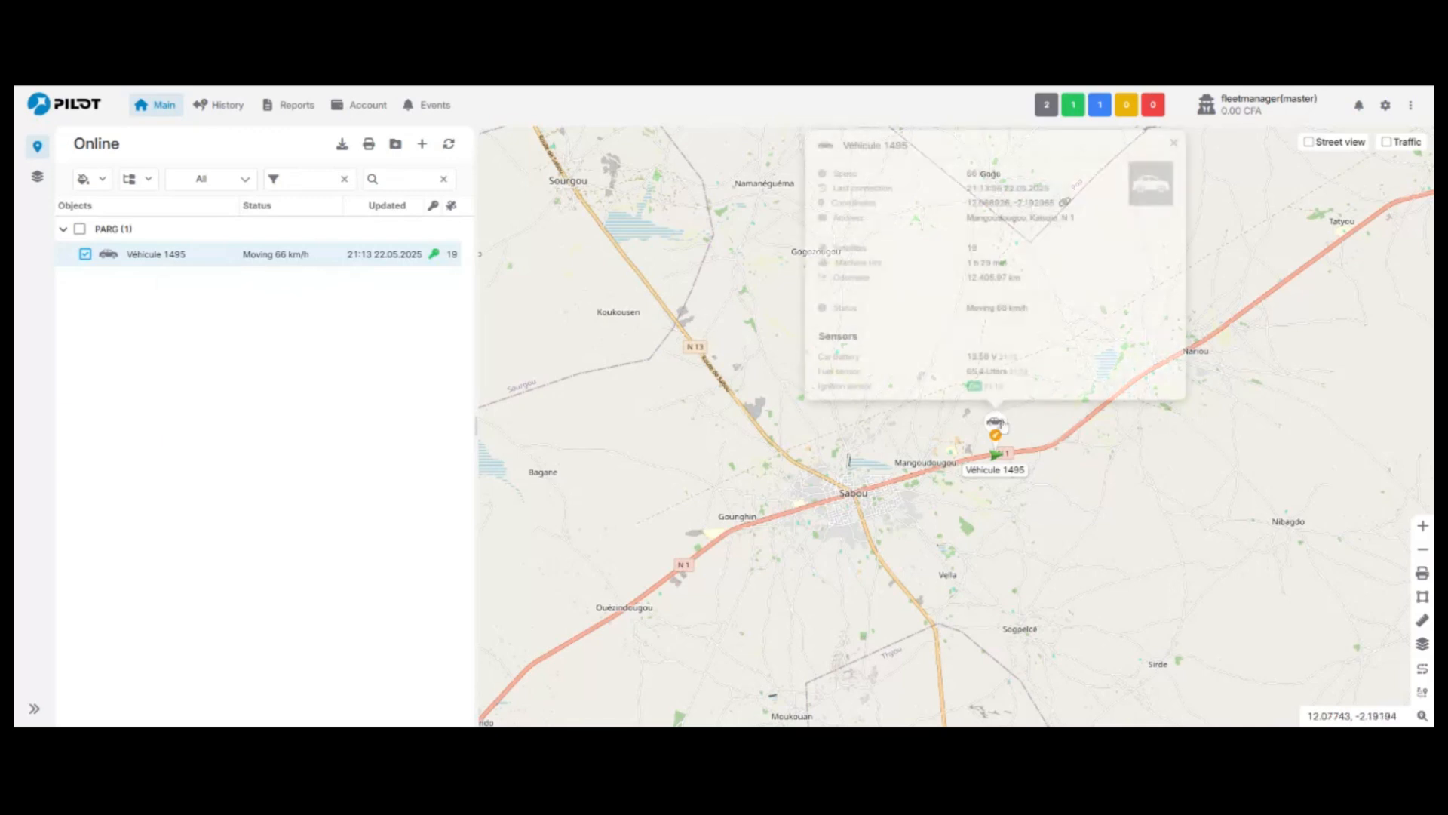